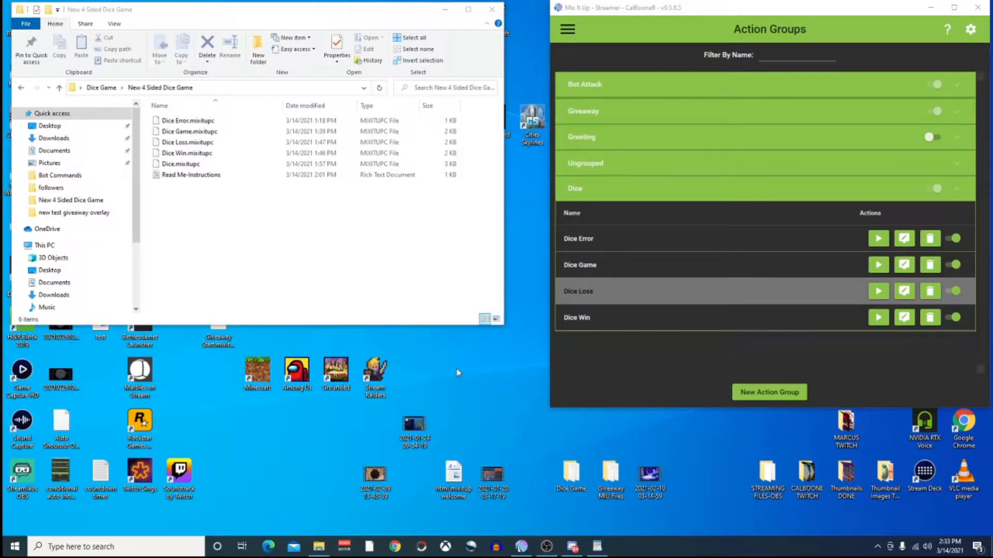
Show Documents in File Explorer with Mix It Up's navigation menu open beside it.
{"action": "left_click", "coordinate": [65, 153]}
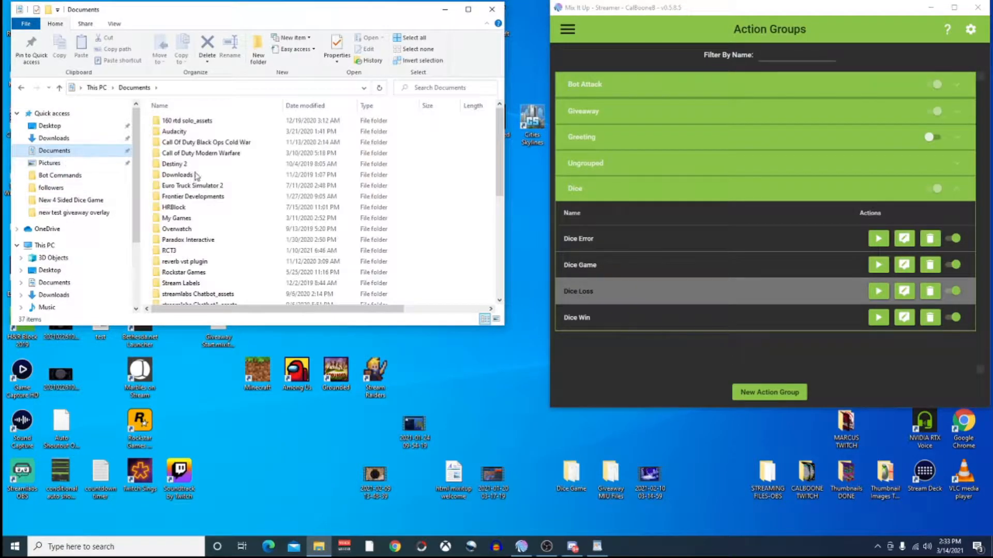
{"action": "left_click", "coordinate": [569, 32]}
{"action": "left_click", "coordinate": [568, 32]}
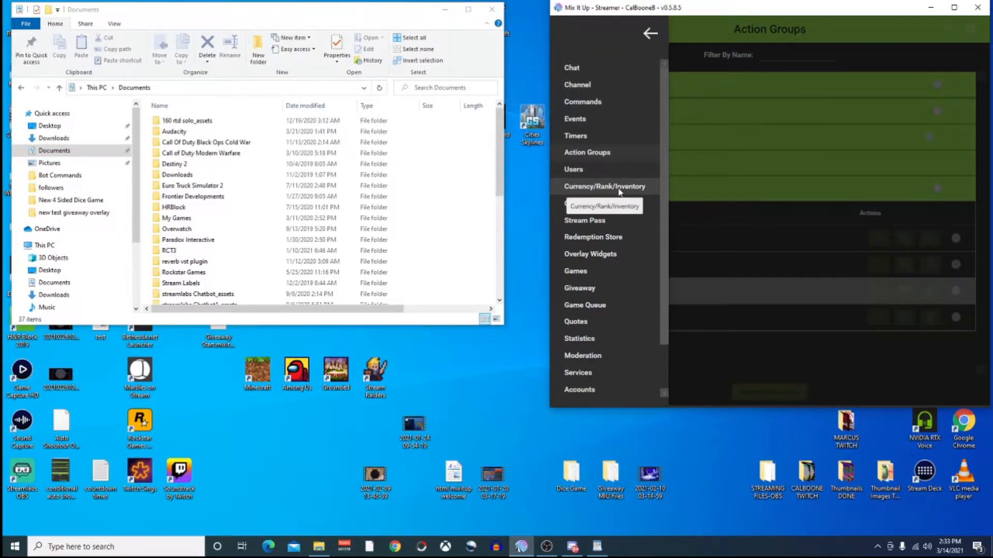
{"action": "left_click", "coordinate": [650, 33]}
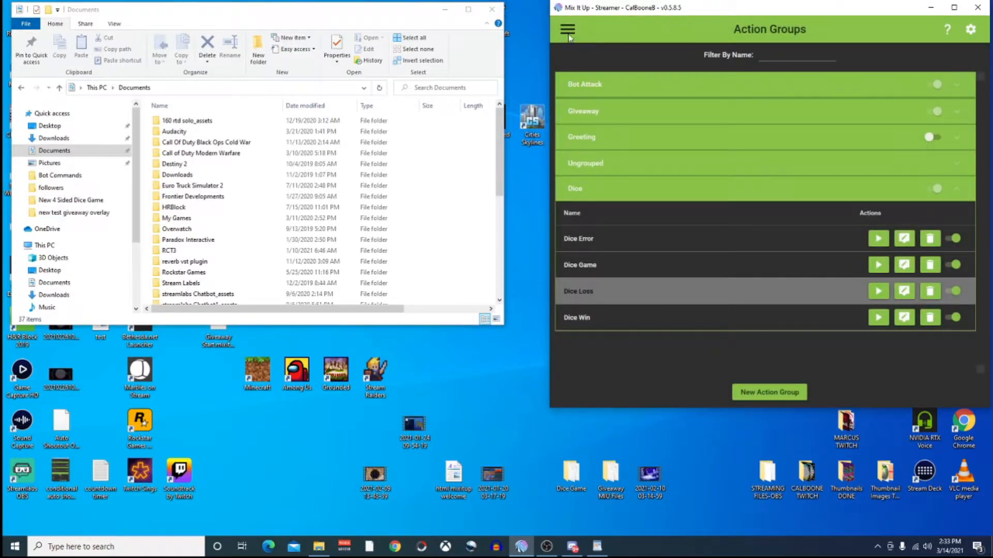
{"action": "left_click", "coordinate": [568, 30]}
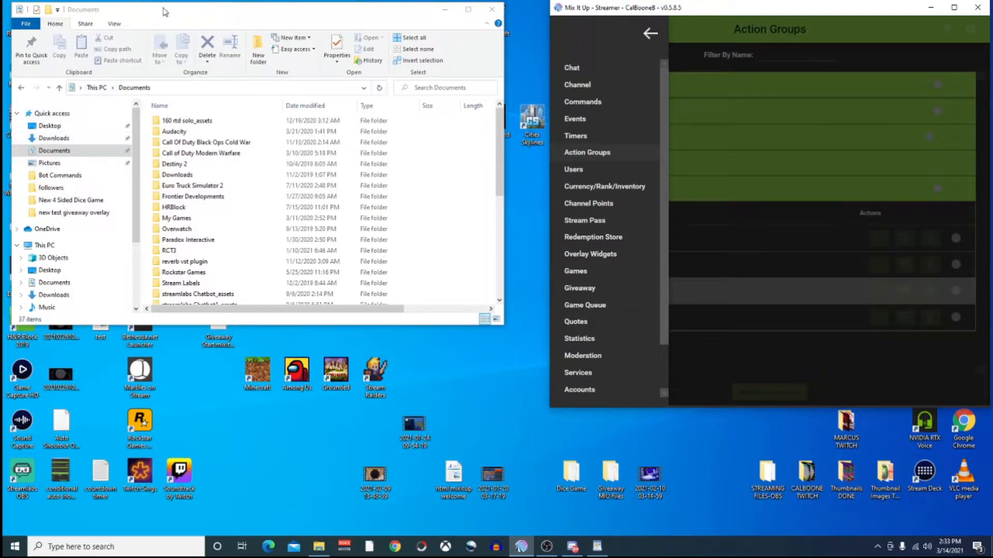
{"action": "left_click", "coordinate": [76, 151]}
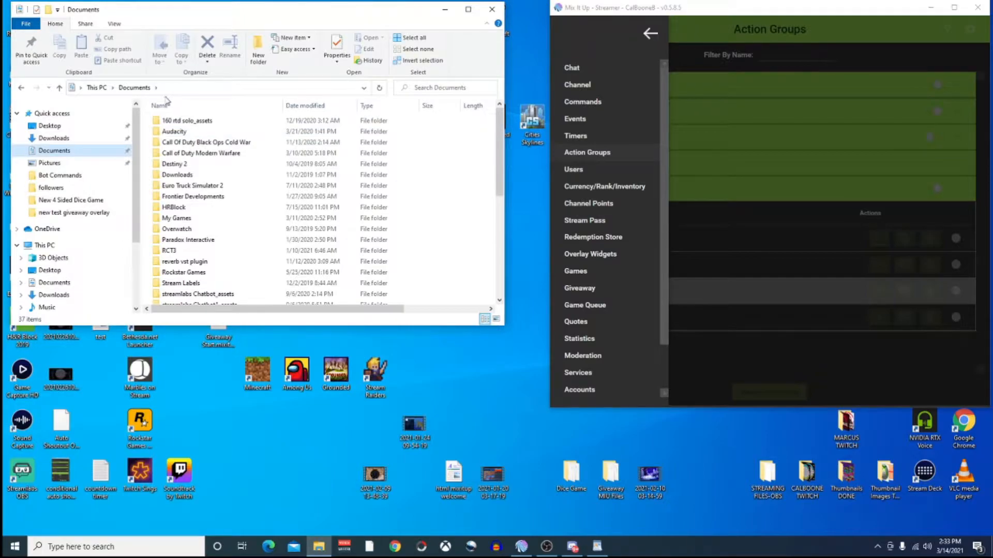
Make a new folder named 'Bot Commands' in Documents and open it.
{"action": "left_click", "coordinate": [258, 52]}
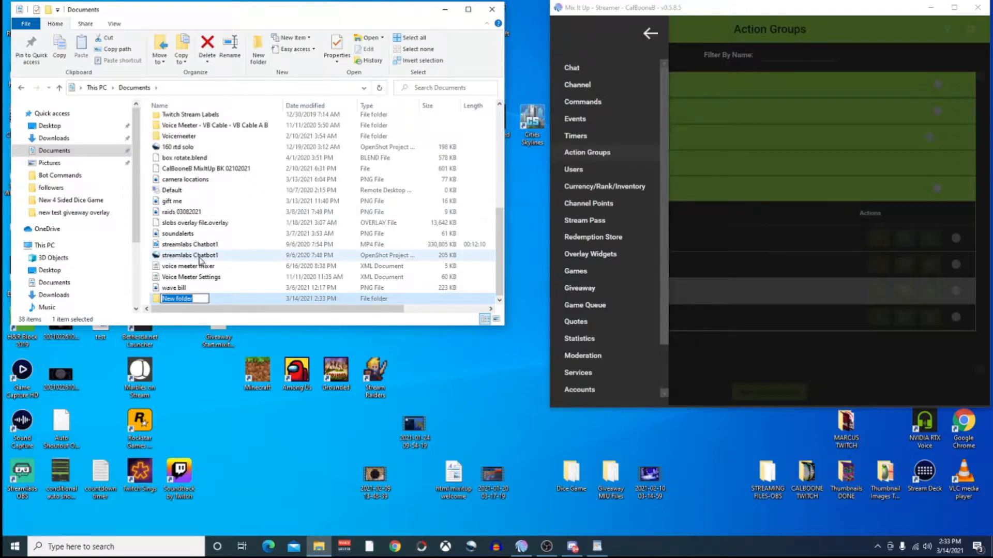
{"action": "type", "text": "Bot Commands"}
{"action": "key", "text": "Return"}
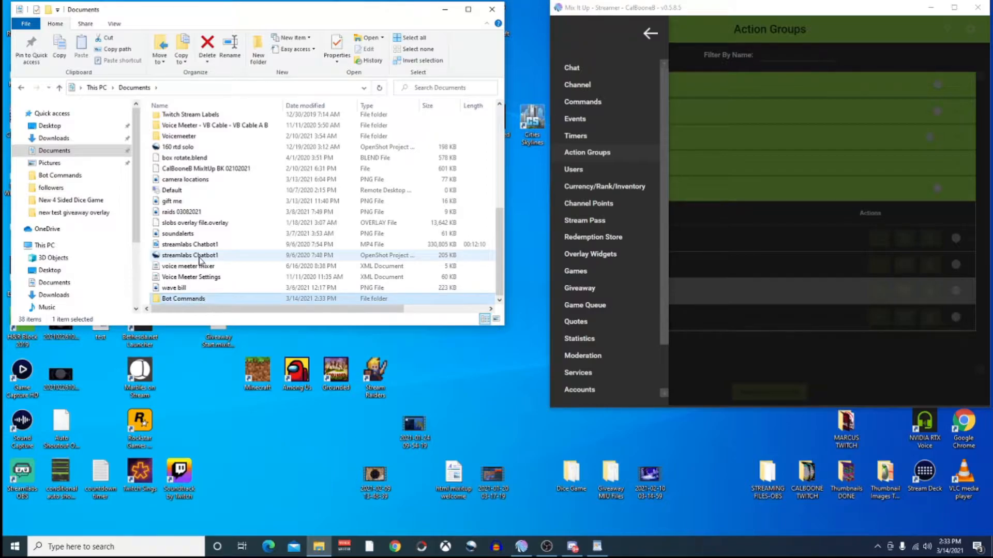
{"action": "double_click", "coordinate": [210, 299]}
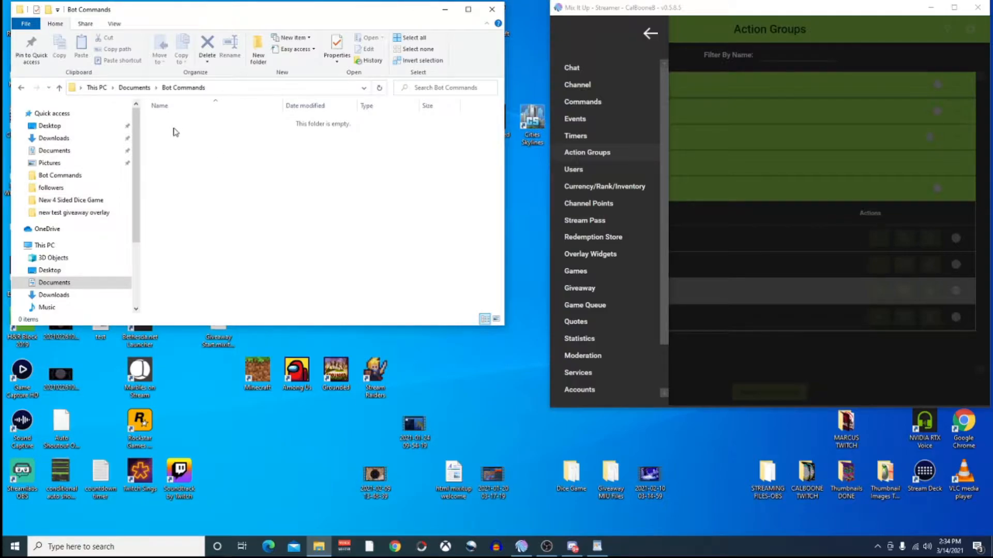
Create a new rich text document named 'DiceGame' in the Bot Commands folder.
{"action": "right_click", "coordinate": [178, 135]}
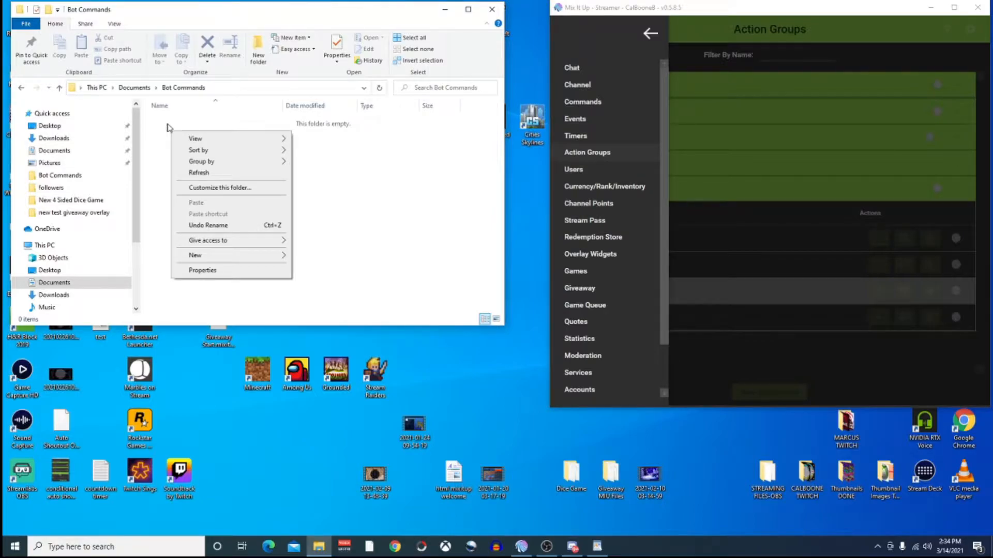
{"action": "mouse_move", "coordinate": [236, 259]}
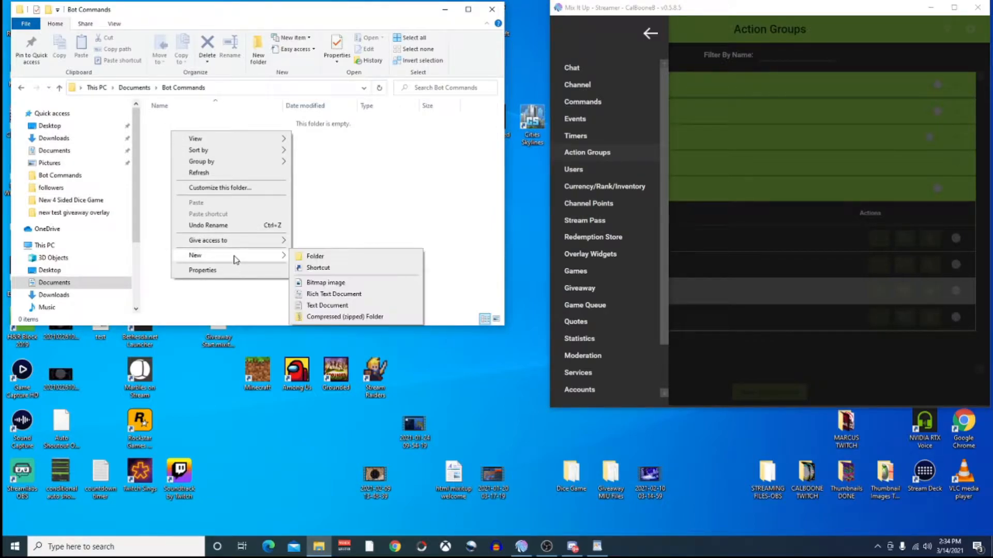
{"action": "left_click", "coordinate": [339, 294]}
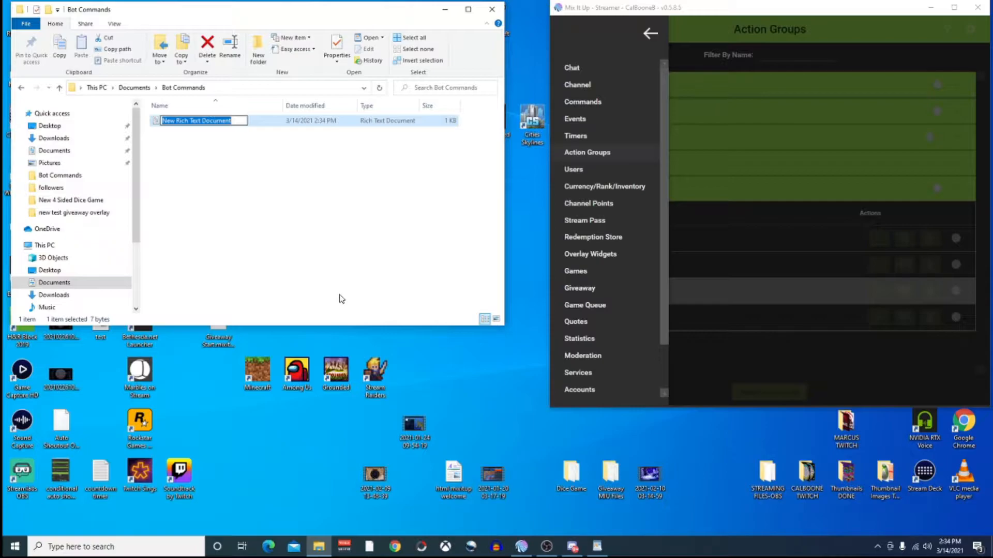
{"action": "type", "text": "Dc"}
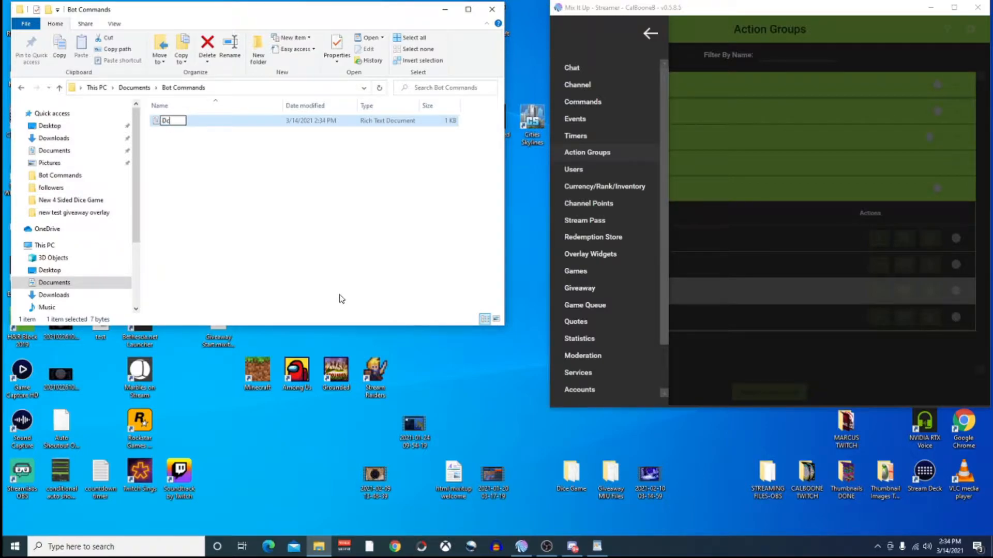
{"action": "key", "text": "BackSpace"}
{"action": "type", "text": "iceGame"}
{"action": "key", "text": "Return"}
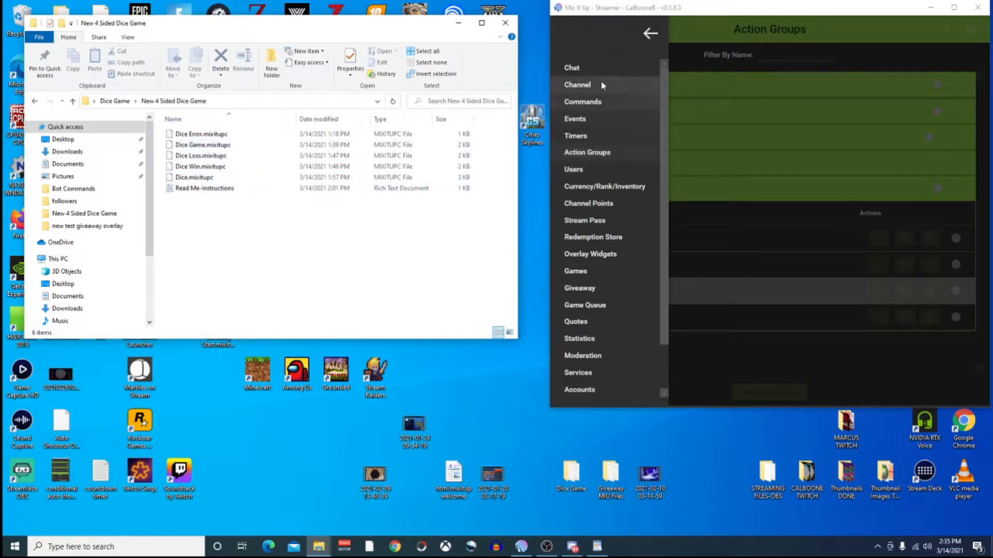
Return Mix It Up to the Action Groups page showing the Dice group's four actions.
{"action": "left_click", "coordinate": [648, 35]}
{"action": "left_click", "coordinate": [564, 30]}
{"action": "left_click", "coordinate": [587, 152]}
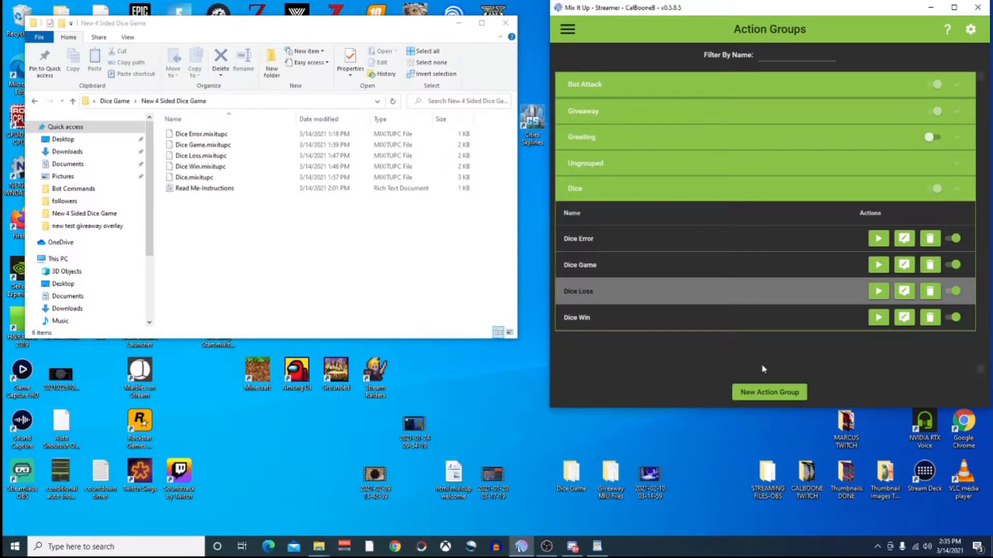
Create an advanced command 'Dice Error' in the Dice group and choose Import Actions from File.
{"action": "left_click", "coordinate": [779, 394]}
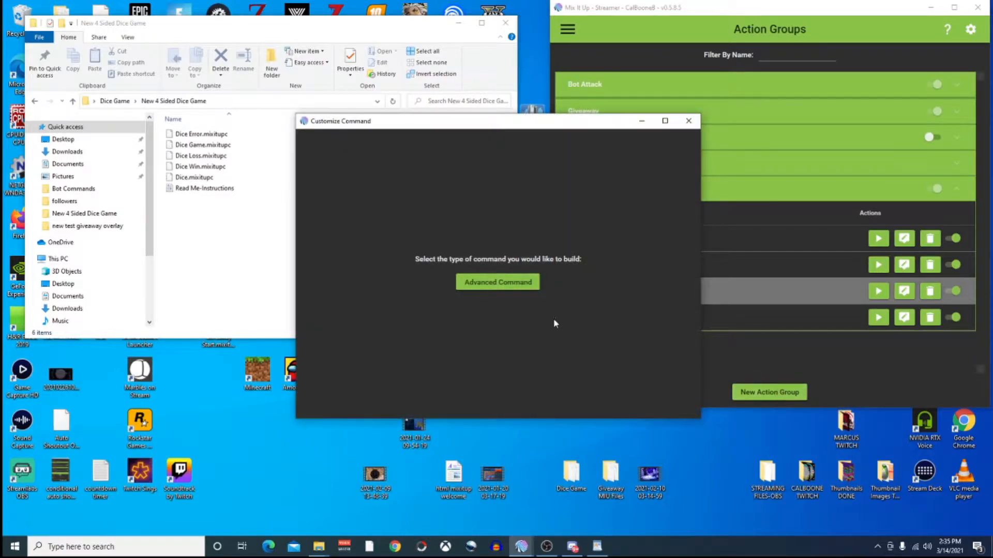
{"action": "left_click", "coordinate": [498, 283]}
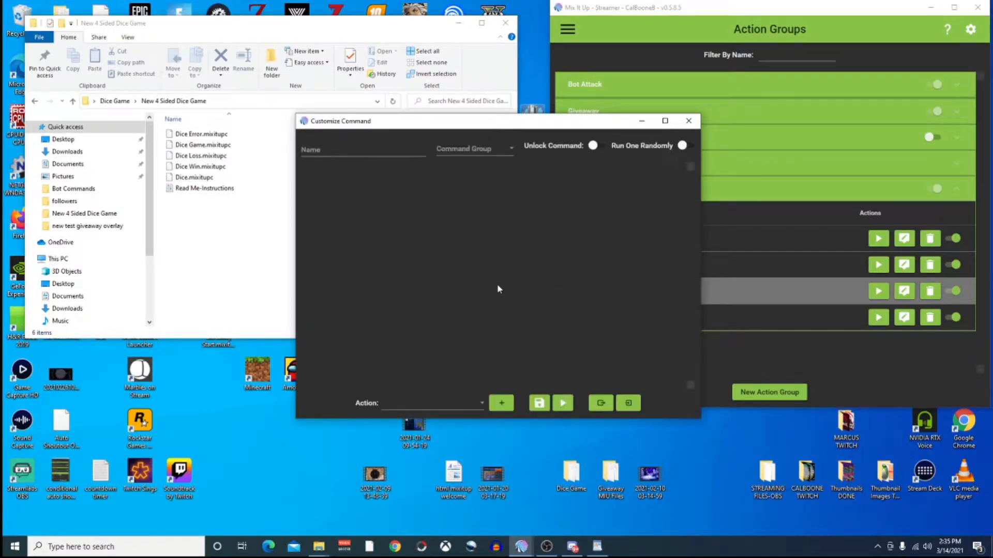
{"action": "left_click", "coordinate": [342, 149]}
{"action": "type", "text": "Dice Error"}
{"action": "key", "text": "Tab"}
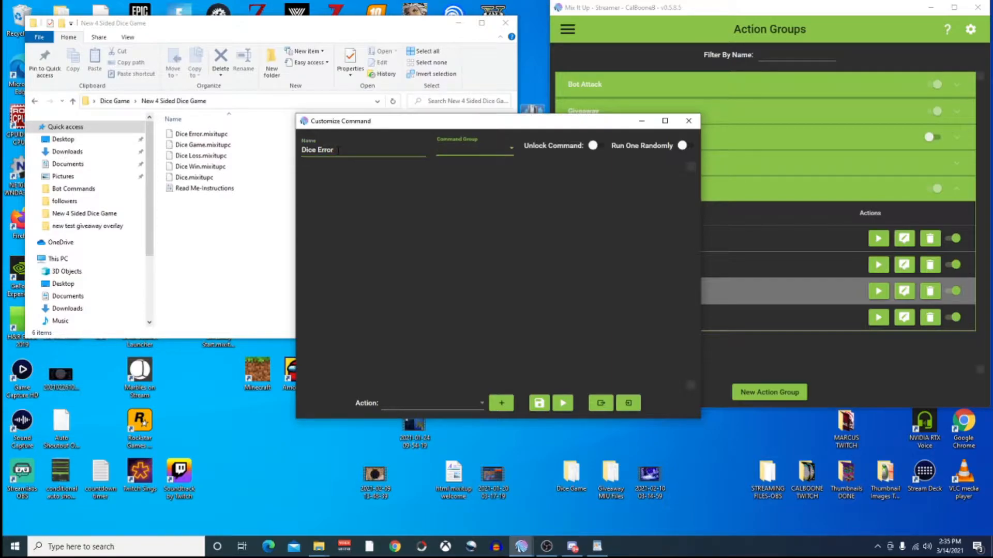
{"action": "type", "text": "di"}
{"action": "key", "text": "BackSpace"}
{"action": "key", "text": "BackSpace"}
{"action": "type", "text": "d"}
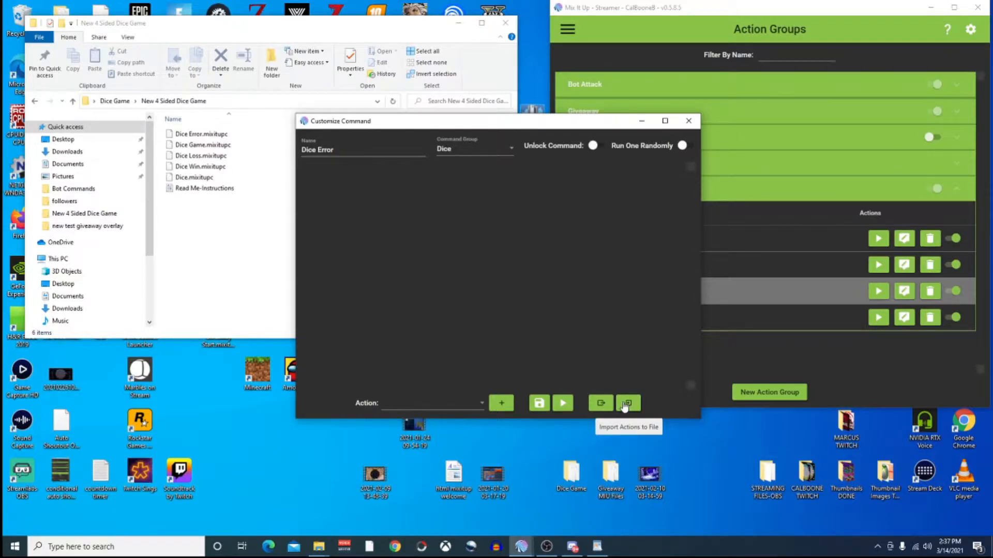
{"action": "left_click", "coordinate": [629, 405]}
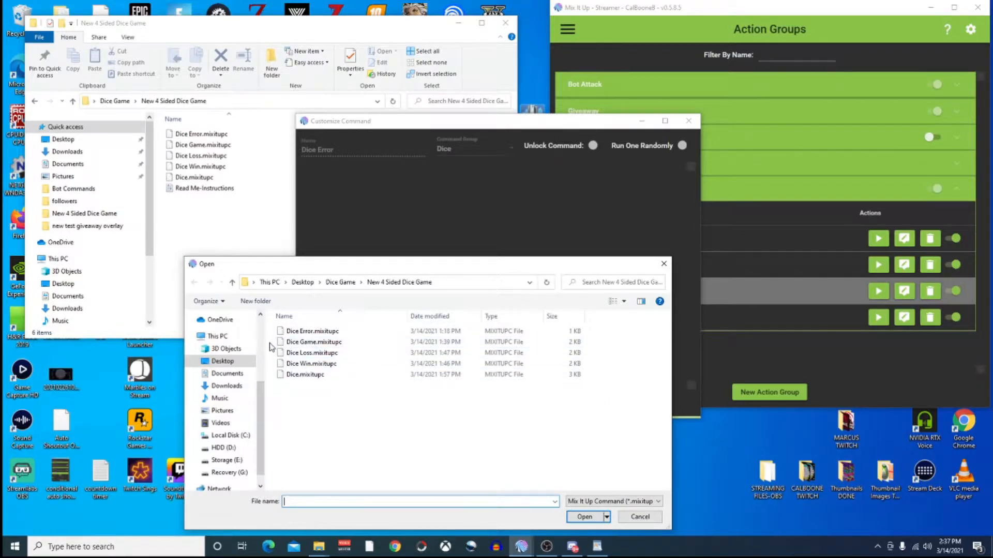
Import Dice Error.mixitupc, check its chat message about numbers 1-4, then close the editor.
{"action": "left_click", "coordinate": [225, 388]}
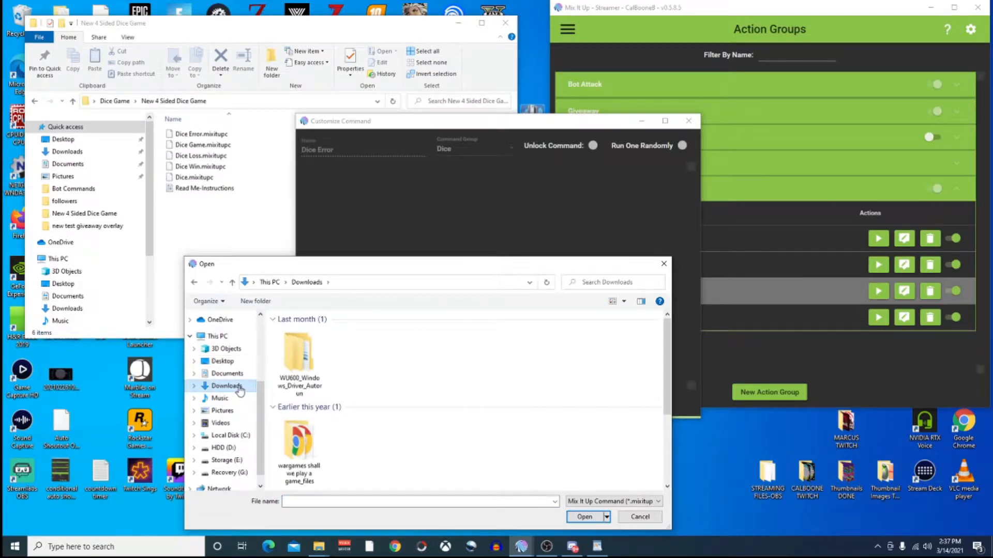
{"action": "left_click", "coordinate": [194, 282]}
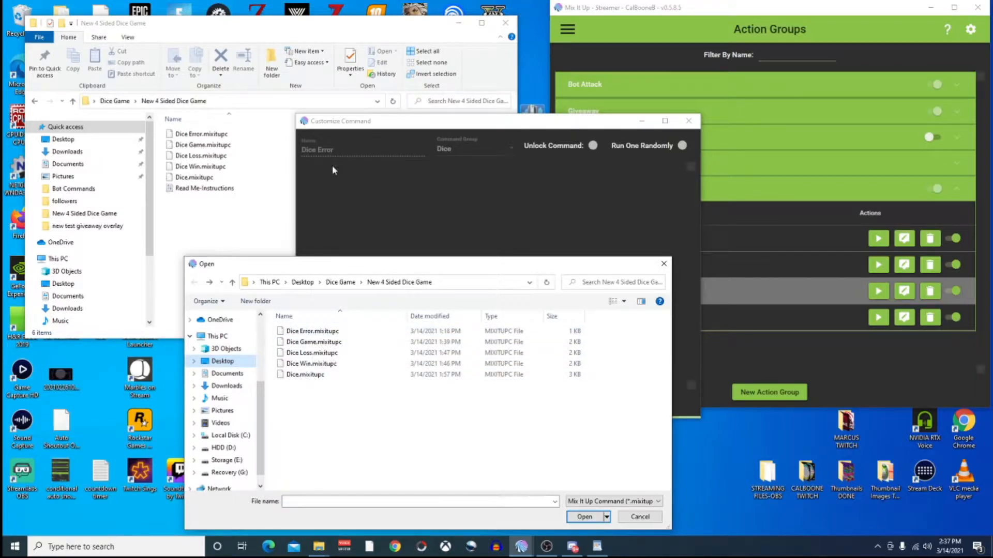
{"action": "left_click", "coordinate": [306, 332]}
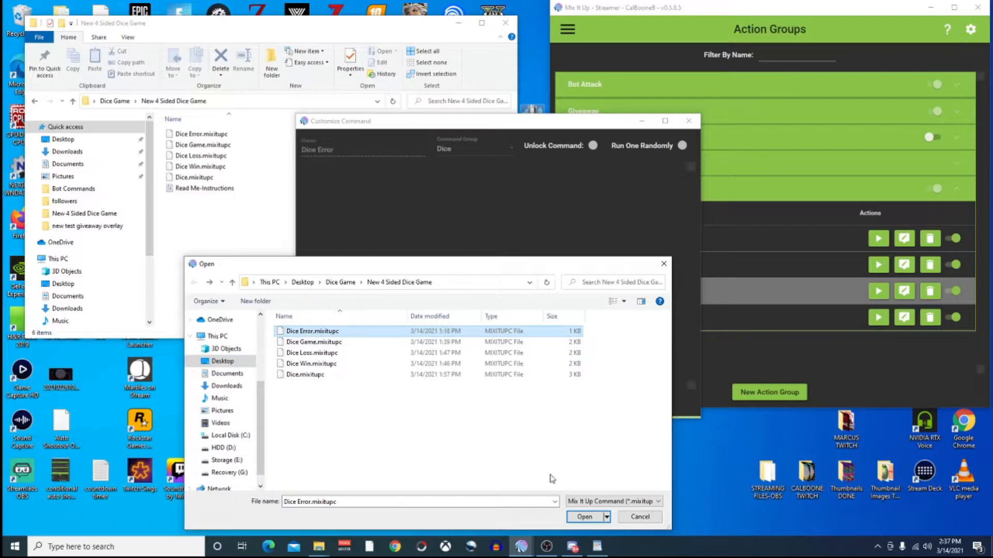
{"action": "left_click", "coordinate": [584, 517]}
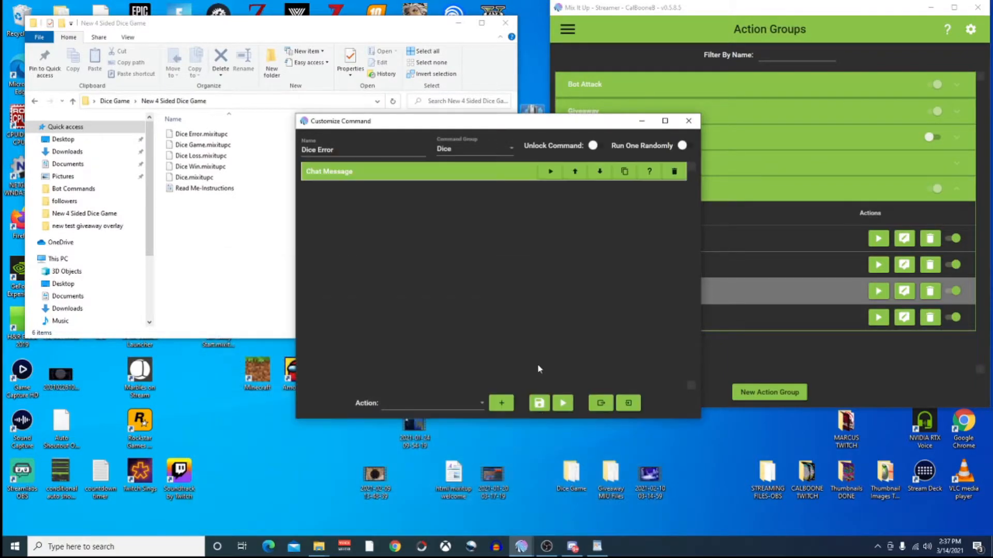
{"action": "left_click", "coordinate": [449, 177]}
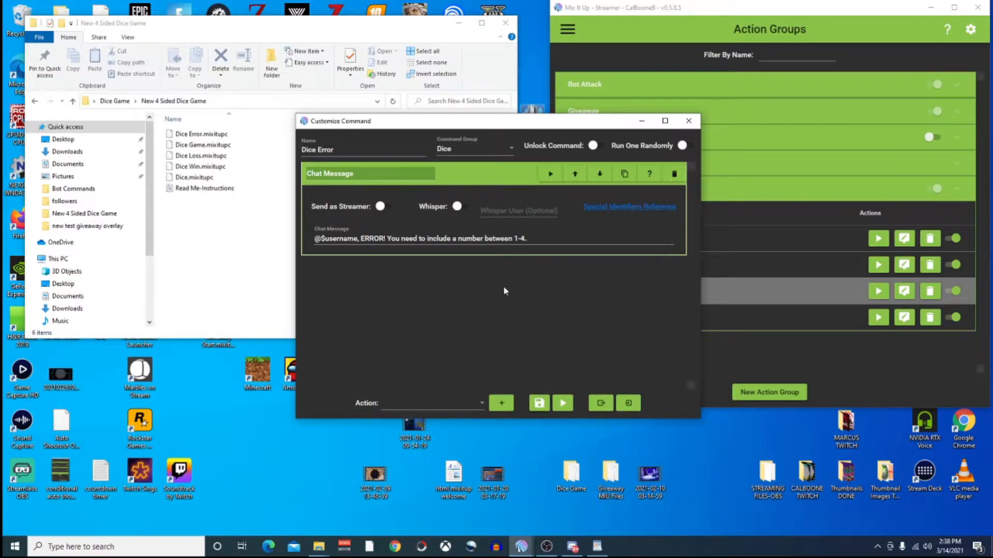
{"action": "left_click", "coordinate": [688, 121]}
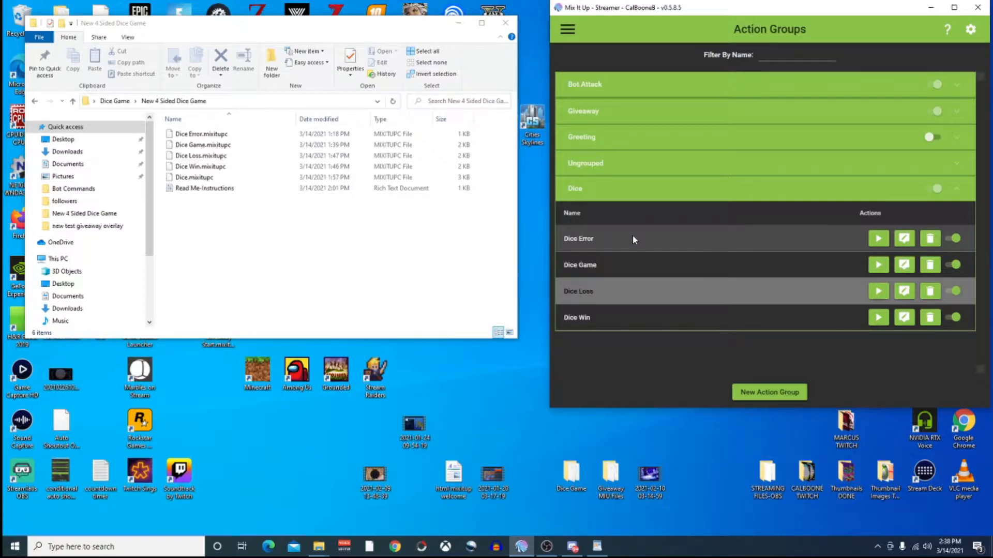
Create a new advanced command named 'Dice Win' in the Dice group.
{"action": "left_click", "coordinate": [753, 394]}
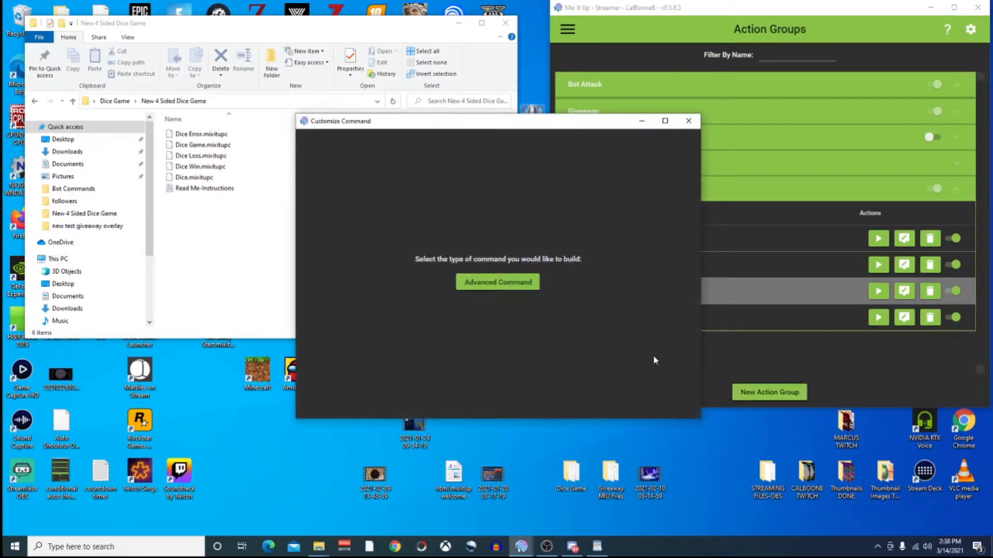
{"action": "left_click", "coordinate": [501, 285]}
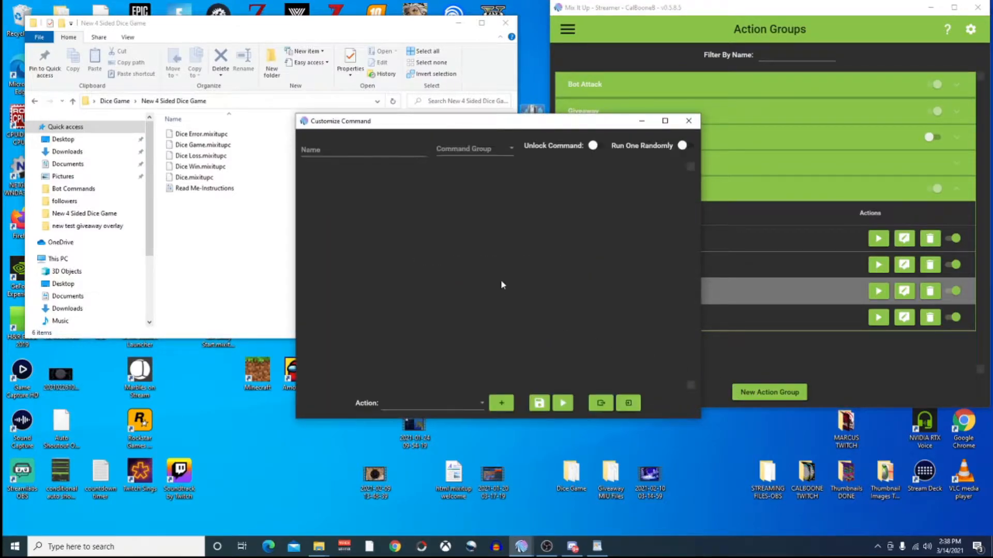
{"action": "left_click", "coordinate": [347, 150]}
{"action": "type", "text": "Dice Win"}
{"action": "left_click", "coordinate": [483, 151]}
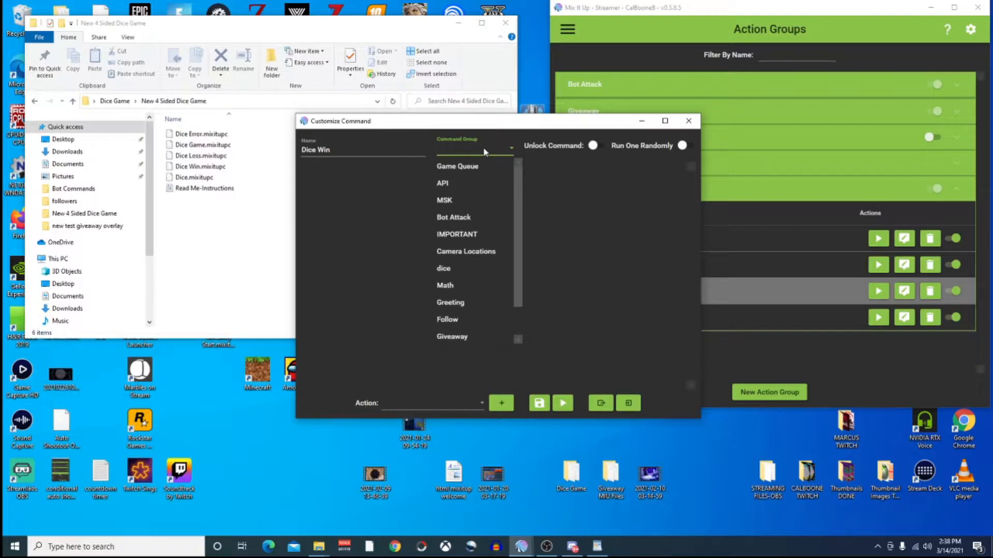
{"action": "scroll", "coordinate": [486, 279], "scroll_direction": "down", "scroll_amount": 1}
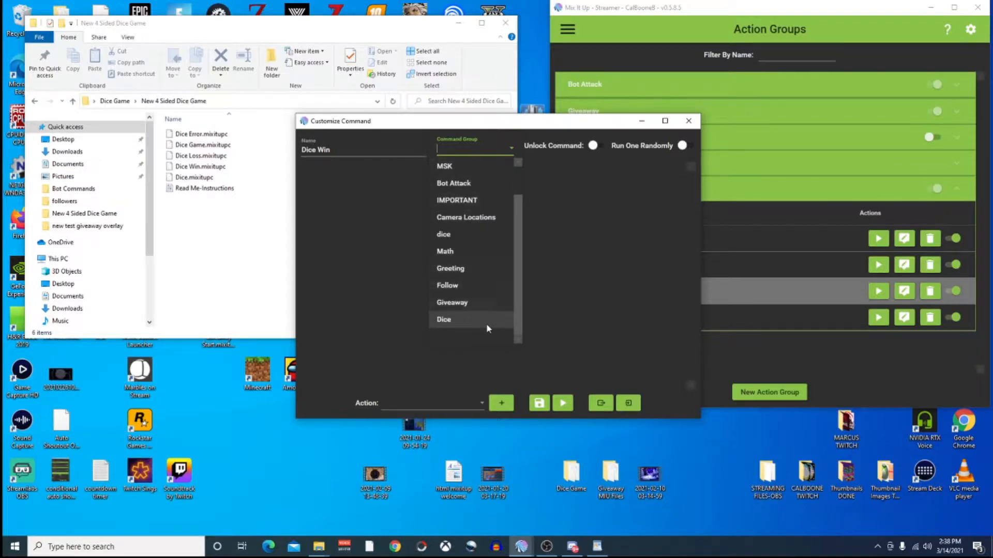
{"action": "left_click", "coordinate": [447, 320]}
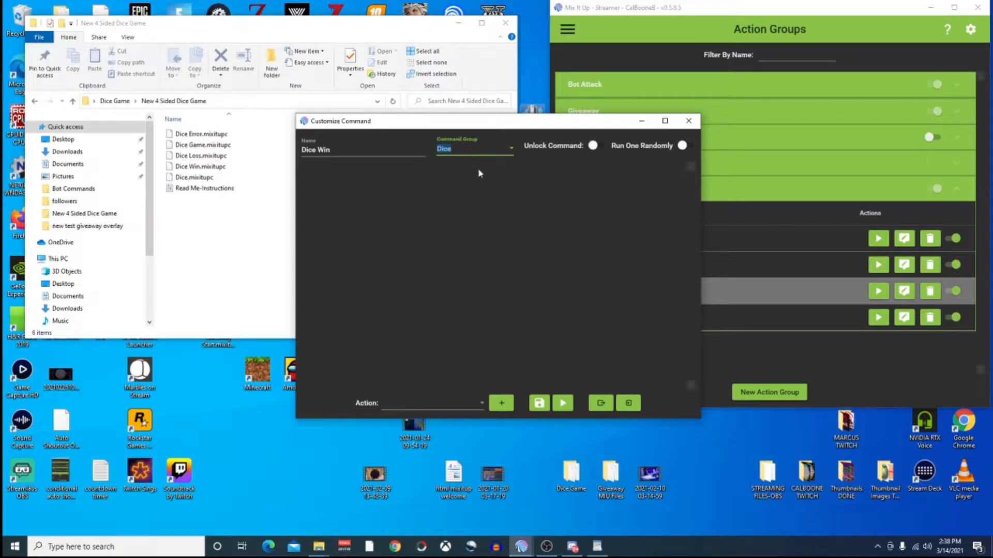
Import the file read, currency and chat message actions from Dice Win.mixitupc.
{"action": "left_click", "coordinate": [628, 406]}
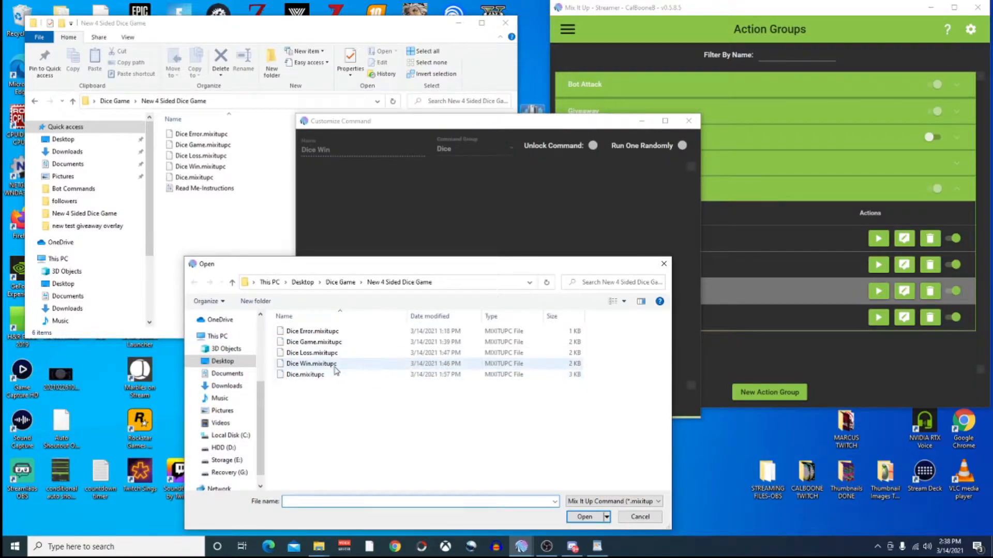
{"action": "left_click", "coordinate": [321, 365]}
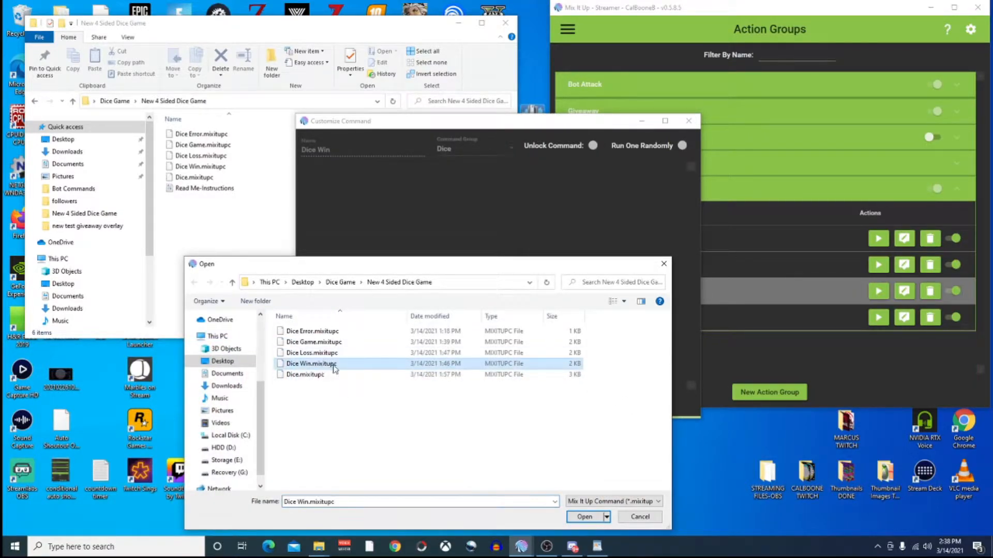
{"action": "left_click", "coordinate": [587, 517]}
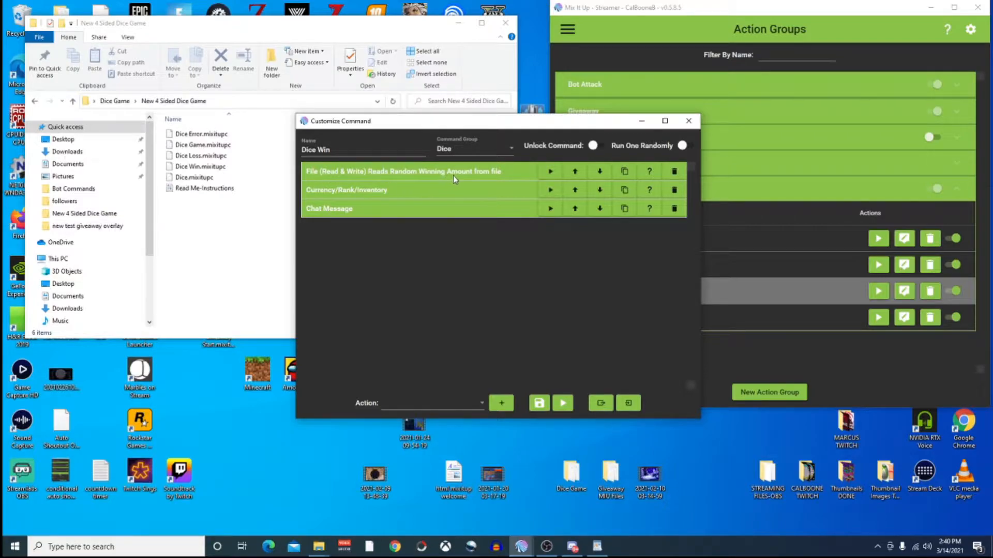
Expand the File (Read & Write) action to see it reads line 2 of LuckyDice.rtf.
{"action": "left_click", "coordinate": [511, 176]}
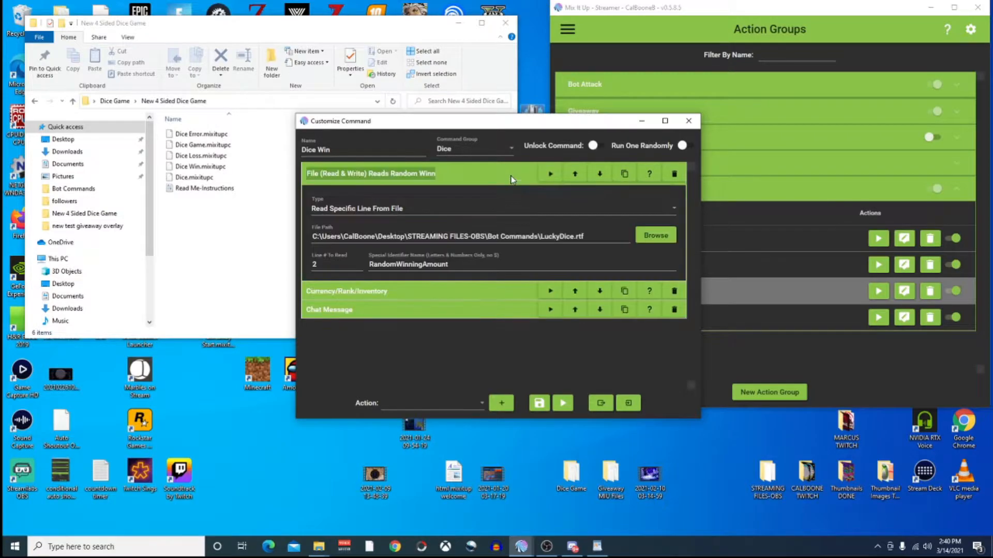
{"action": "left_click", "coordinate": [509, 173]}
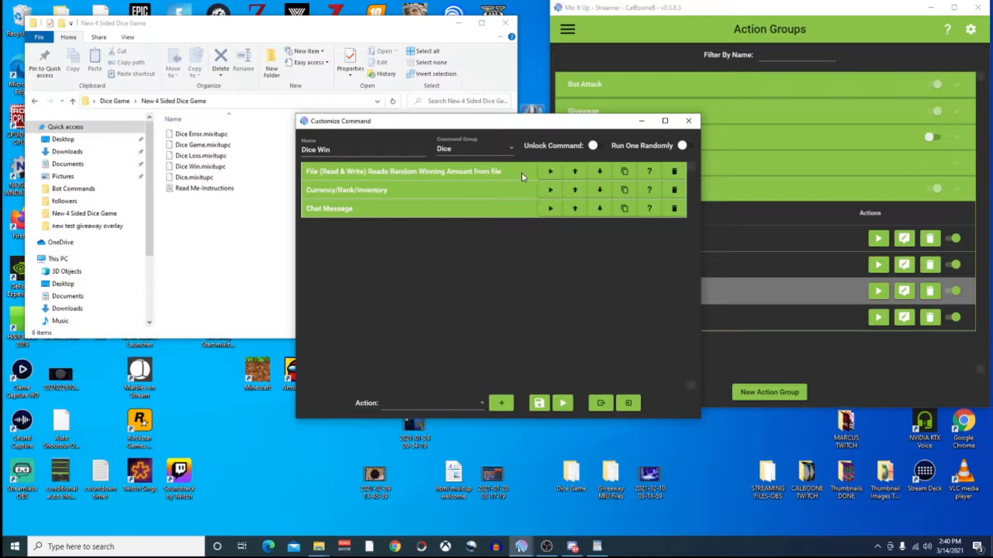
{"action": "left_click", "coordinate": [526, 171]}
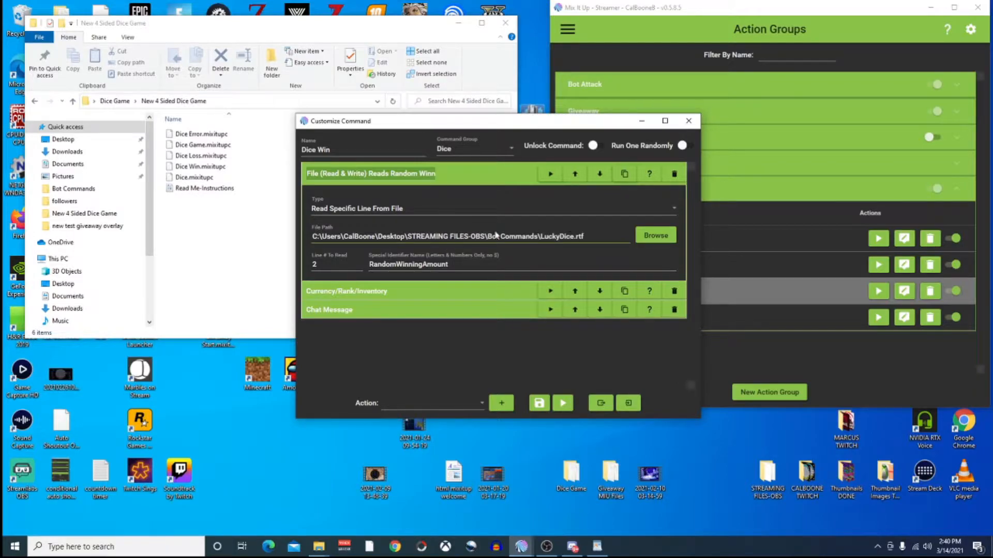
Point the file-read action at DiceGame.rtf in Documents\Bot Commands.
{"action": "left_click", "coordinate": [649, 238]}
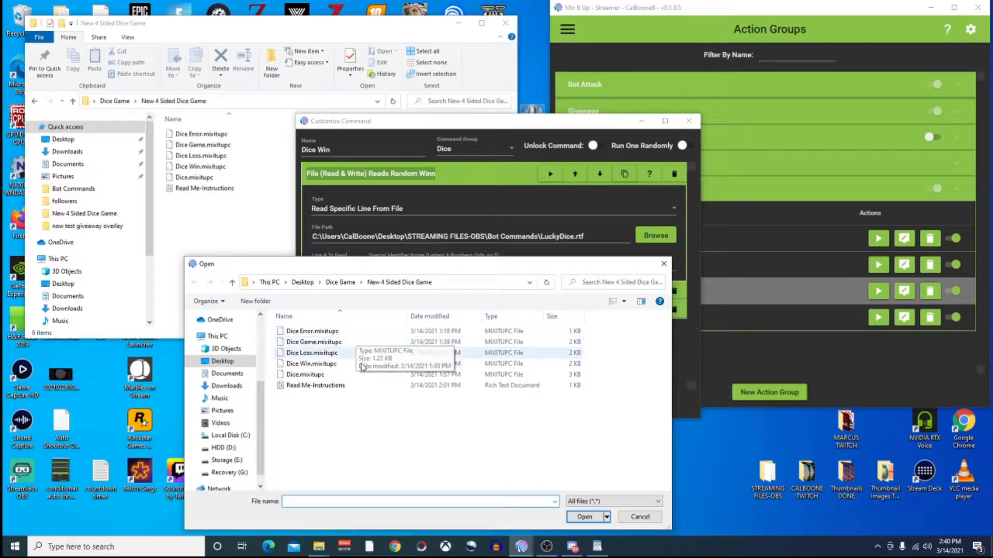
{"action": "left_click", "coordinate": [236, 375]}
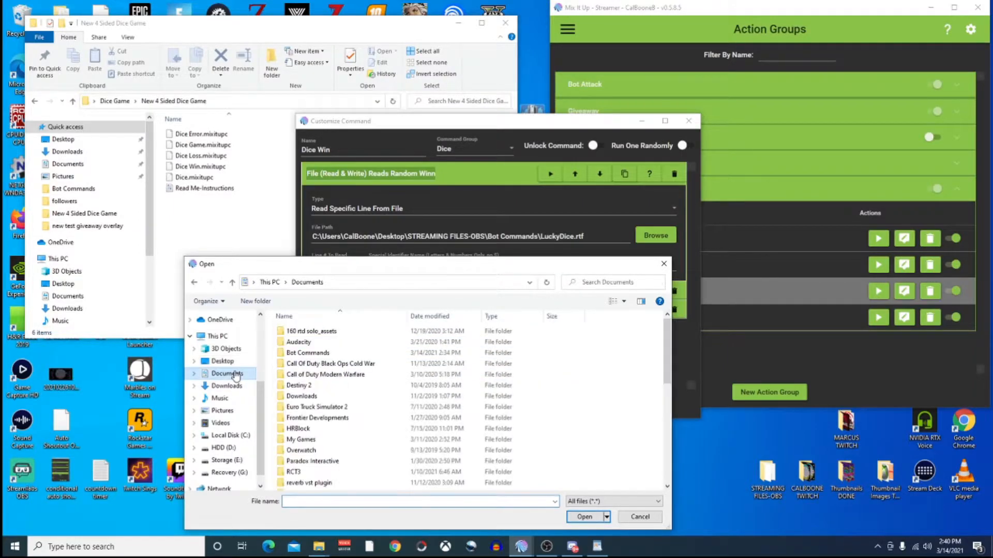
{"action": "double_click", "coordinate": [308, 354]}
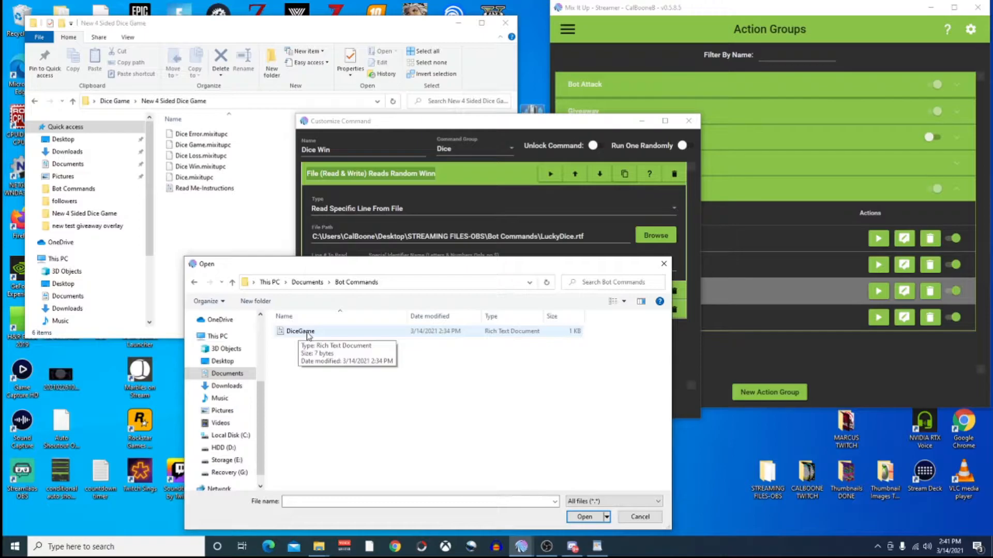
{"action": "left_click", "coordinate": [309, 336]}
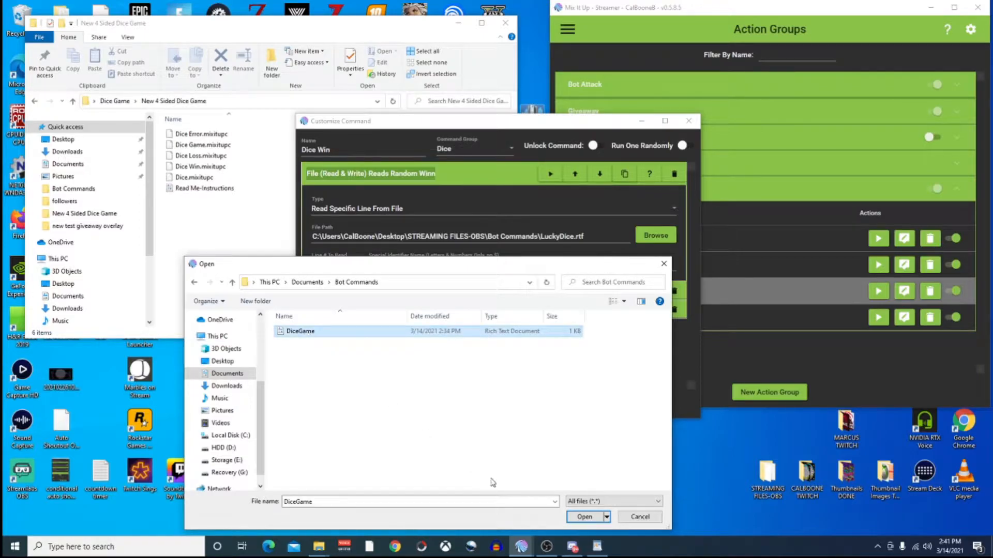
{"action": "left_click", "coordinate": [584, 517]}
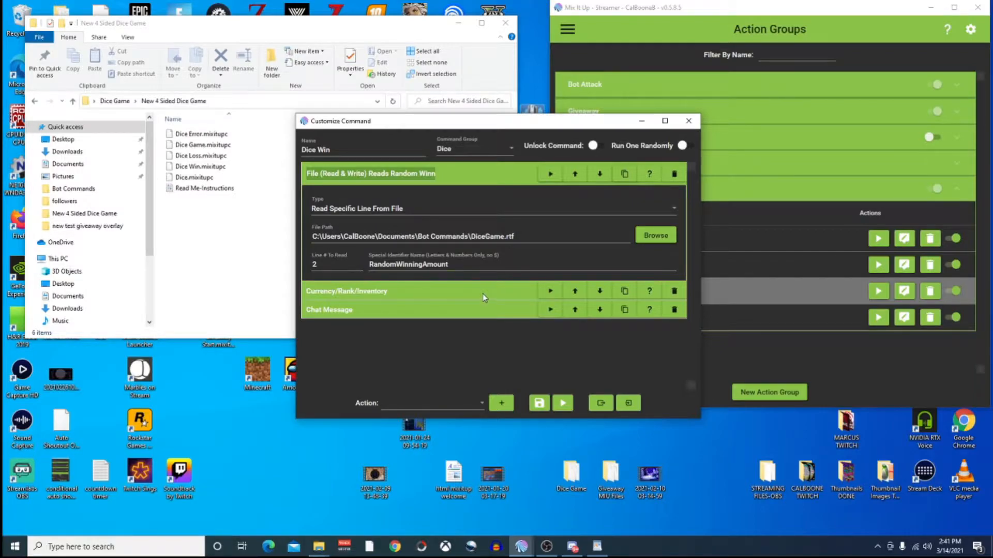
Review the currency action adding $RandomWinningAmount CalBucks to the user, and the CalBucks win message.
{"action": "left_click", "coordinate": [501, 178]}
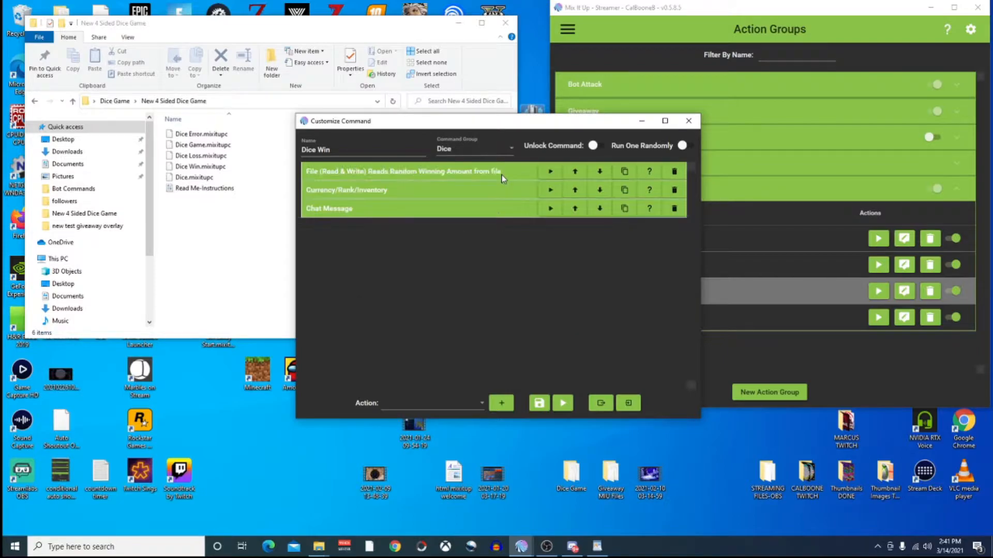
{"action": "left_click", "coordinate": [491, 190]}
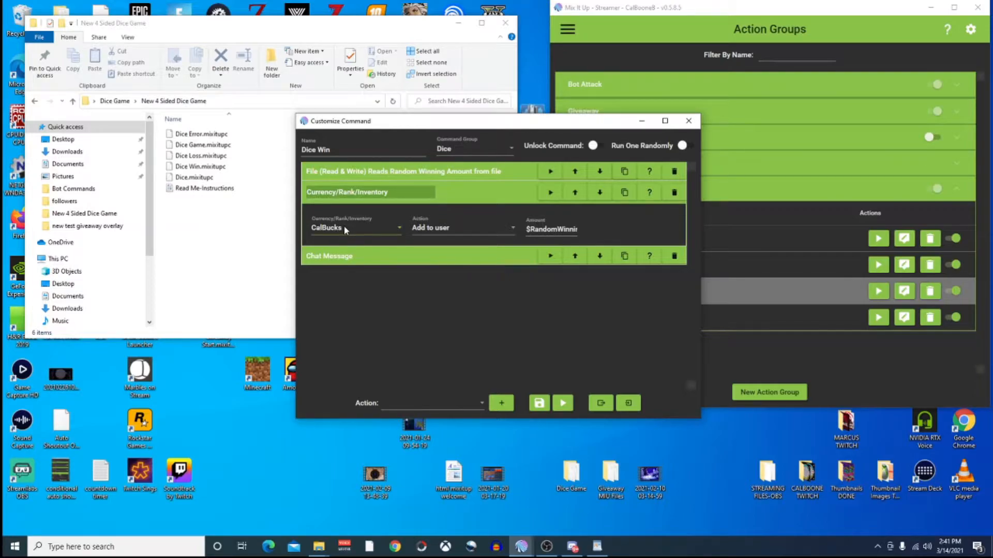
{"action": "left_click", "coordinate": [377, 229]}
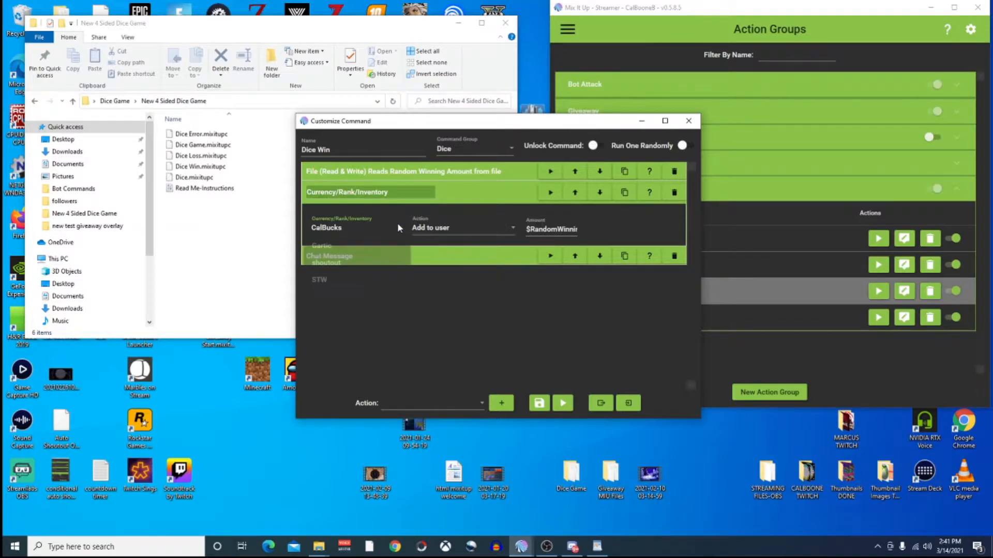
{"action": "left_click", "coordinate": [334, 231]}
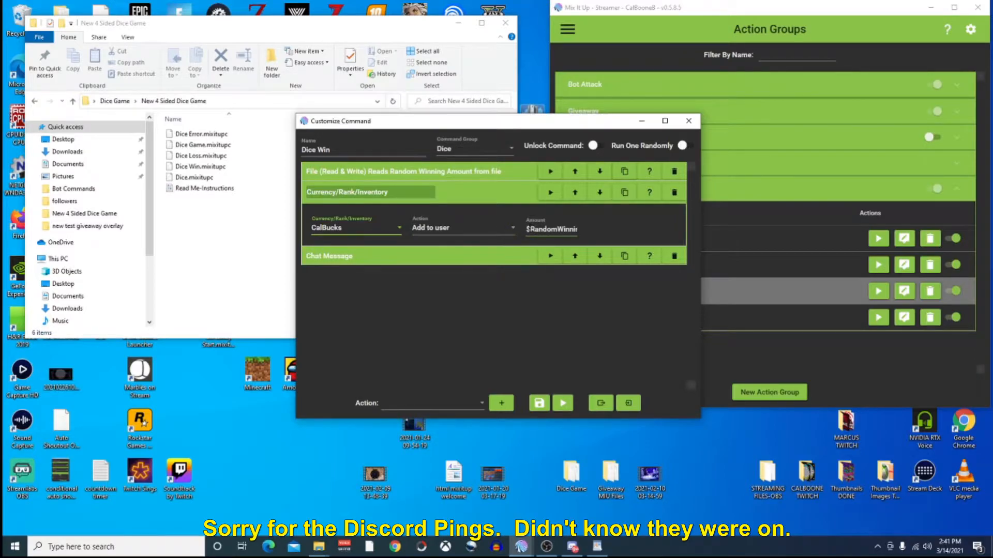
{"action": "left_click_drag", "start_coordinate": [526, 229], "coordinate": [600, 230]}
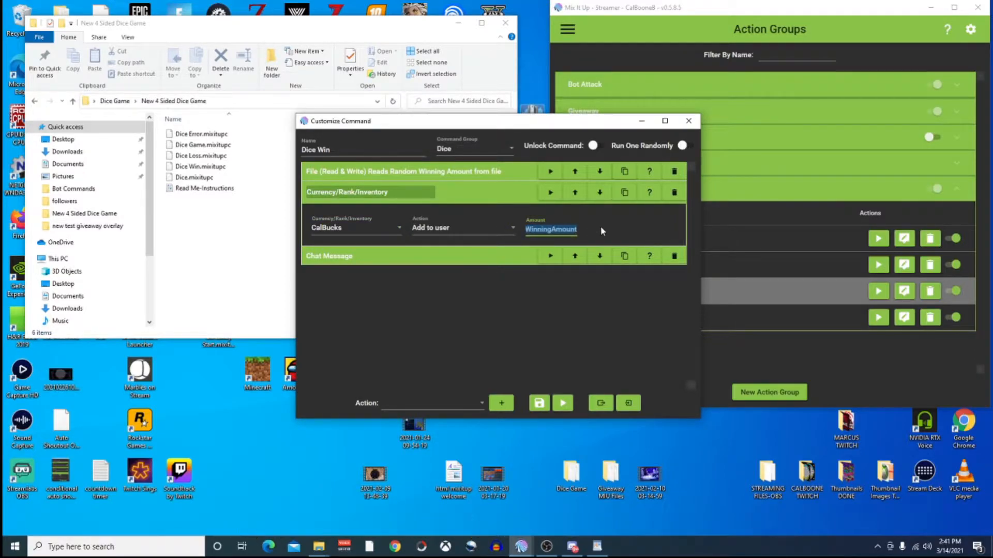
{"action": "left_click", "coordinate": [600, 227]}
{"action": "double_click", "coordinate": [537, 232]}
{"action": "left_click_drag", "start_coordinate": [538, 233], "coordinate": [523, 234]}
{"action": "left_click", "coordinate": [535, 231]}
{"action": "left_click", "coordinate": [492, 255]}
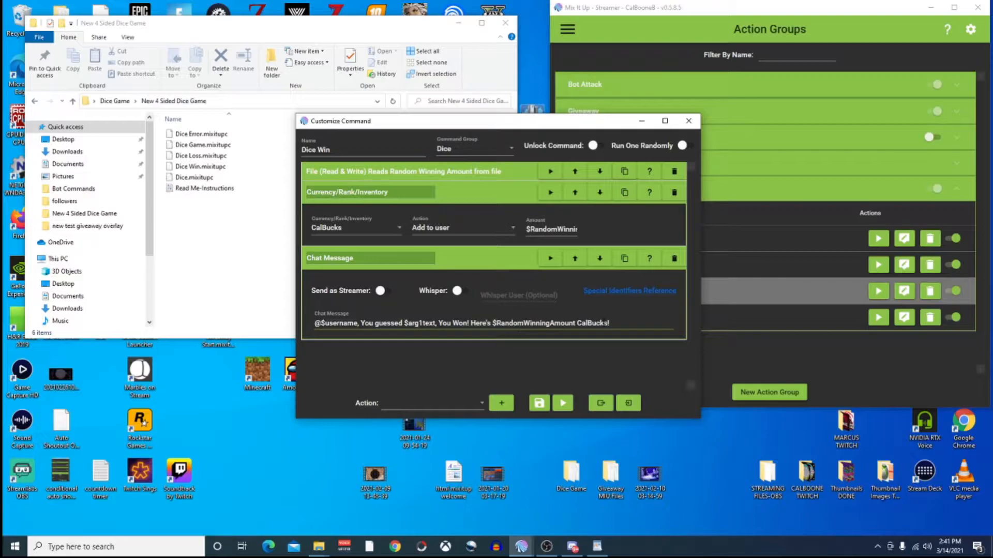
{"action": "left_click_drag", "start_coordinate": [576, 324], "coordinate": [610, 323]}
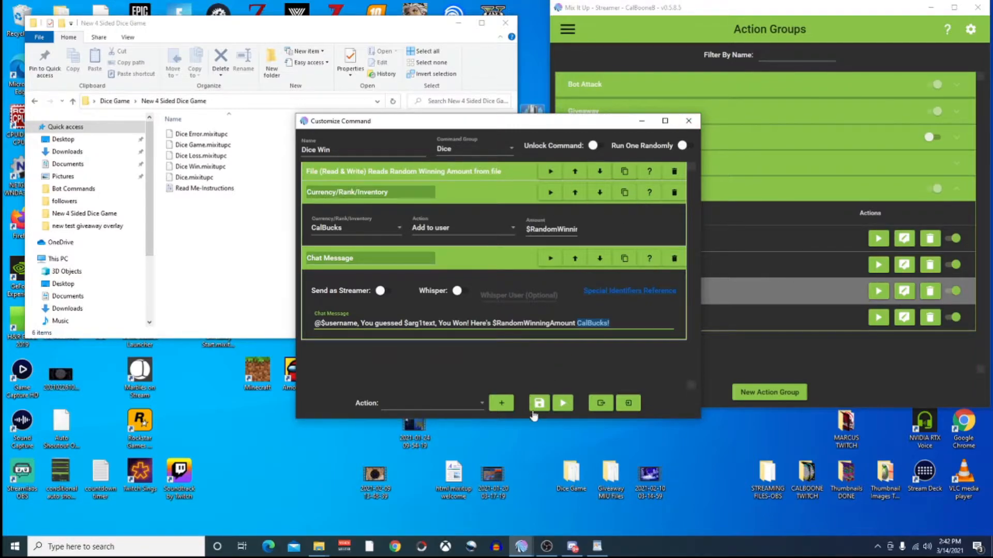
Close Dice Win, create advanced command 'Dice Loss' in the Dice group, and start importing actions.
{"action": "left_click", "coordinate": [683, 124]}
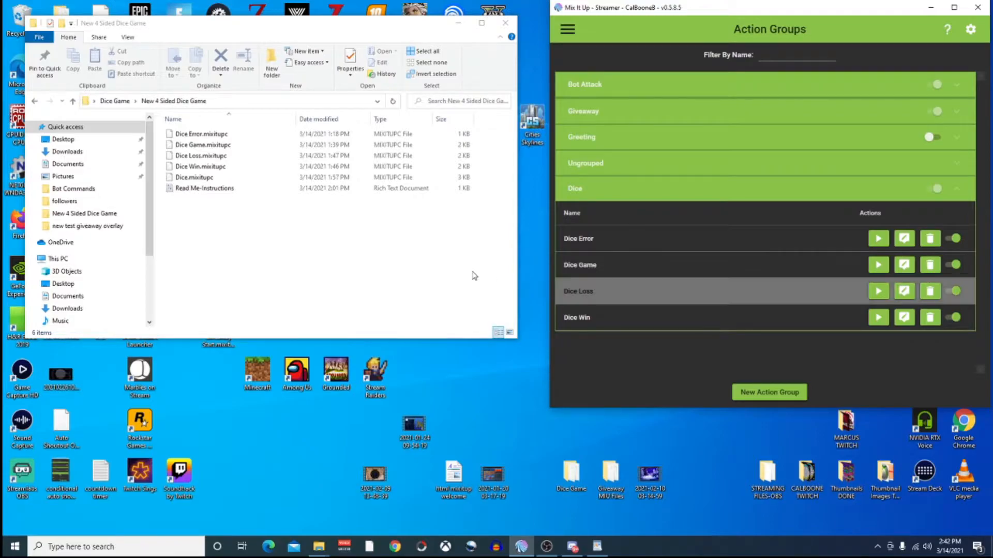
{"action": "left_click", "coordinate": [758, 394]}
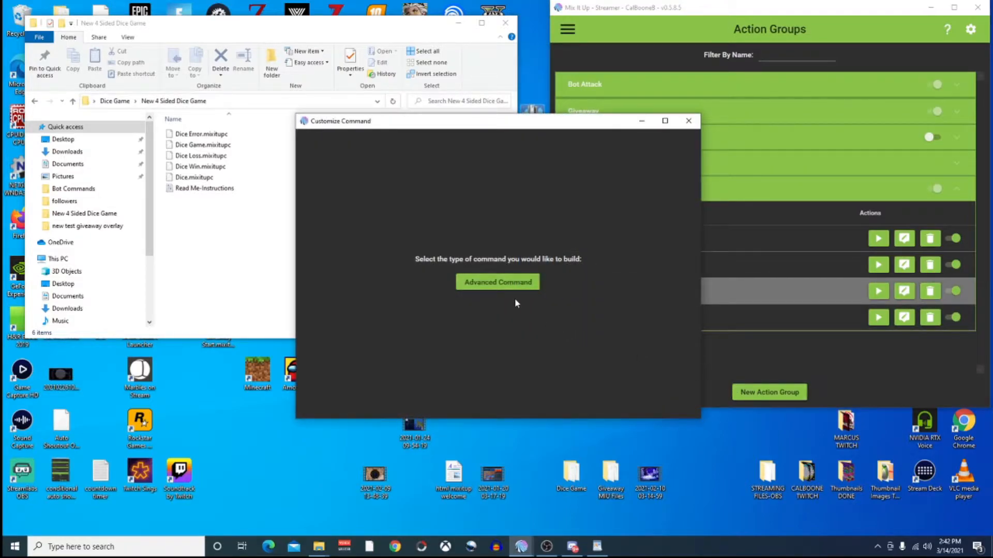
{"action": "left_click", "coordinate": [505, 284]}
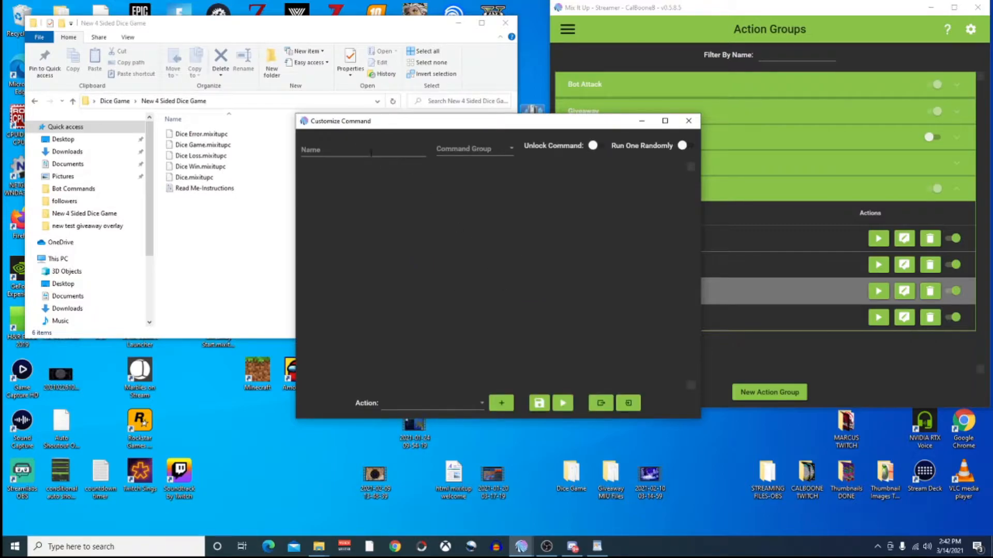
{"action": "left_click", "coordinate": [345, 147]}
{"action": "type", "text": "Dice Loss"}
{"action": "key", "text": "Tab"}
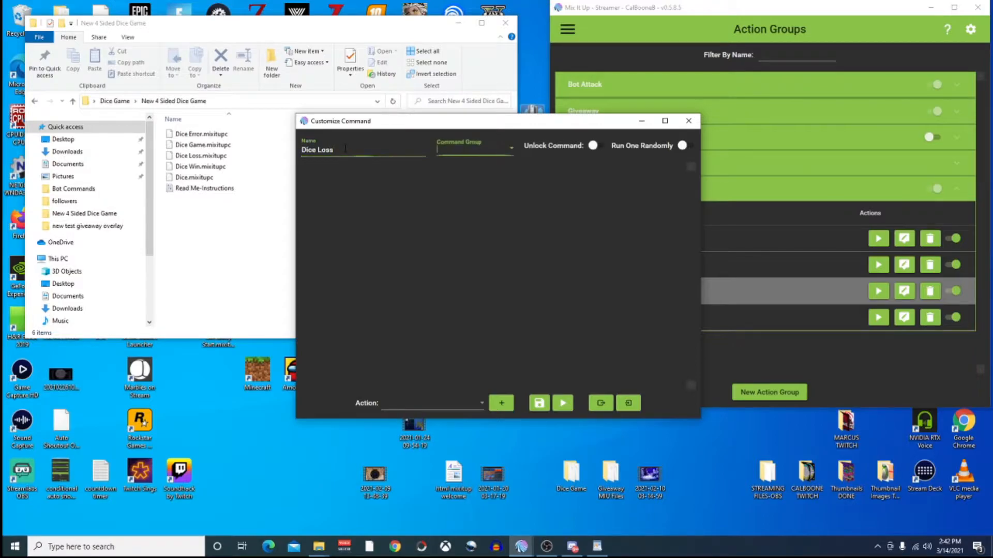
{"action": "left_click", "coordinate": [470, 153]}
{"action": "scroll", "coordinate": [470, 315], "scroll_direction": "down", "scroll_amount": 2}
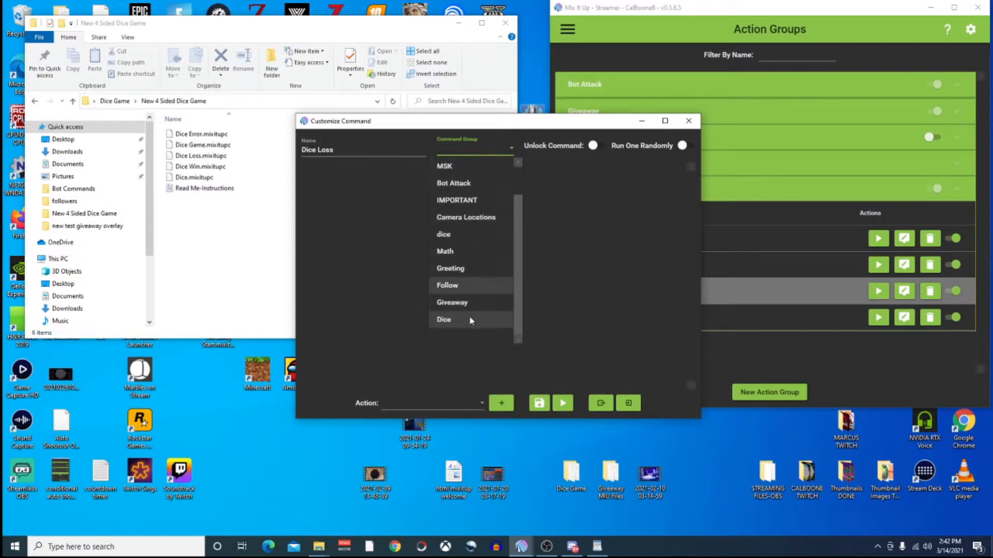
{"action": "left_click", "coordinate": [469, 319]}
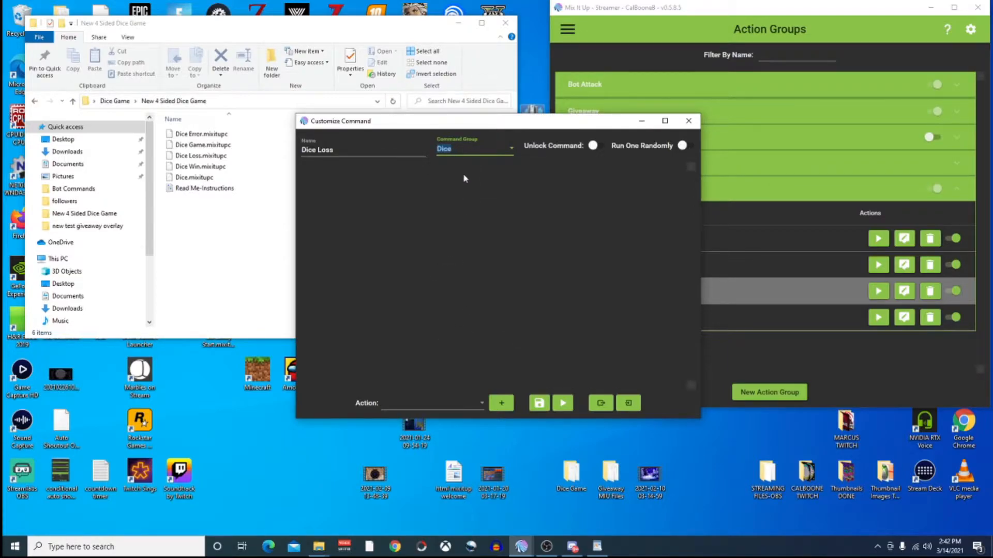
{"action": "left_click", "coordinate": [631, 405]}
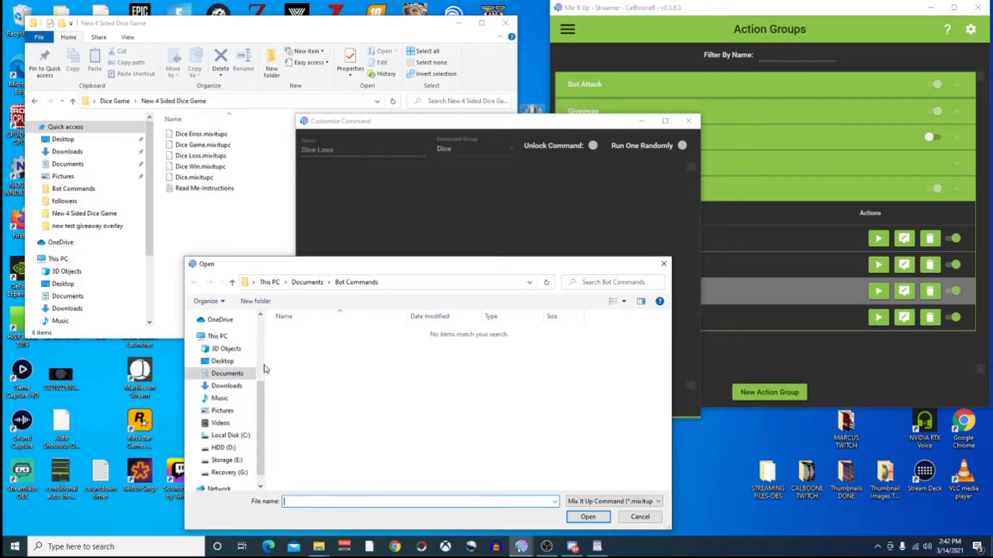
Import Dice Loss.mixitupc from Desktop > Dice Game > New 4 Sided Dice Game.
{"action": "scroll", "coordinate": [242, 453], "scroll_direction": "down", "scroll_amount": 1}
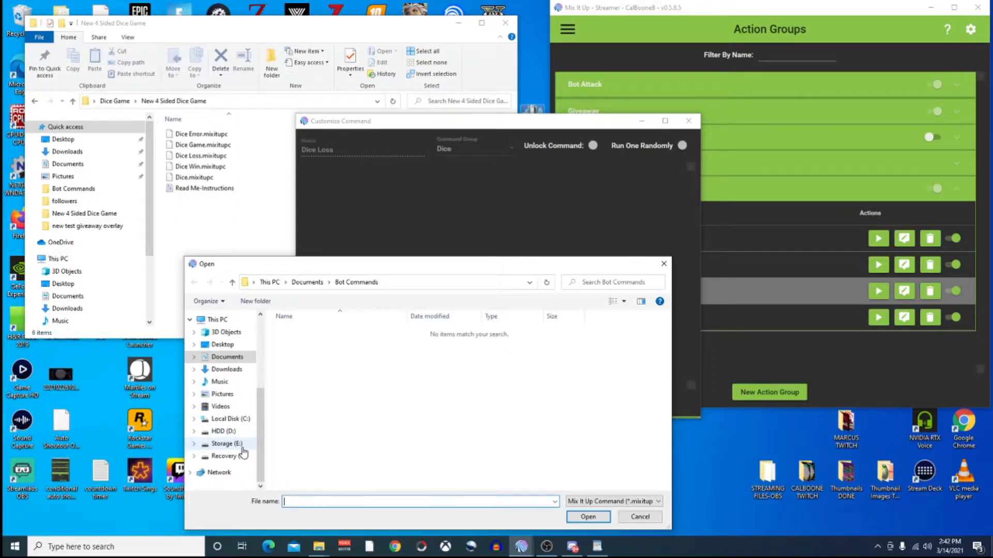
{"action": "scroll", "coordinate": [242, 453], "scroll_direction": "up", "scroll_amount": 3}
{"action": "left_click", "coordinate": [225, 437]}
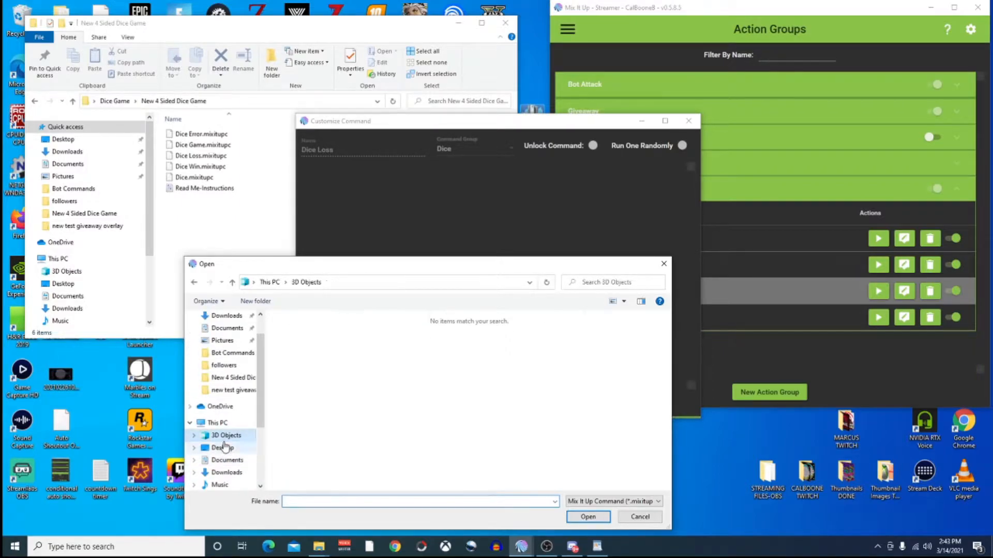
{"action": "left_click", "coordinate": [221, 447]}
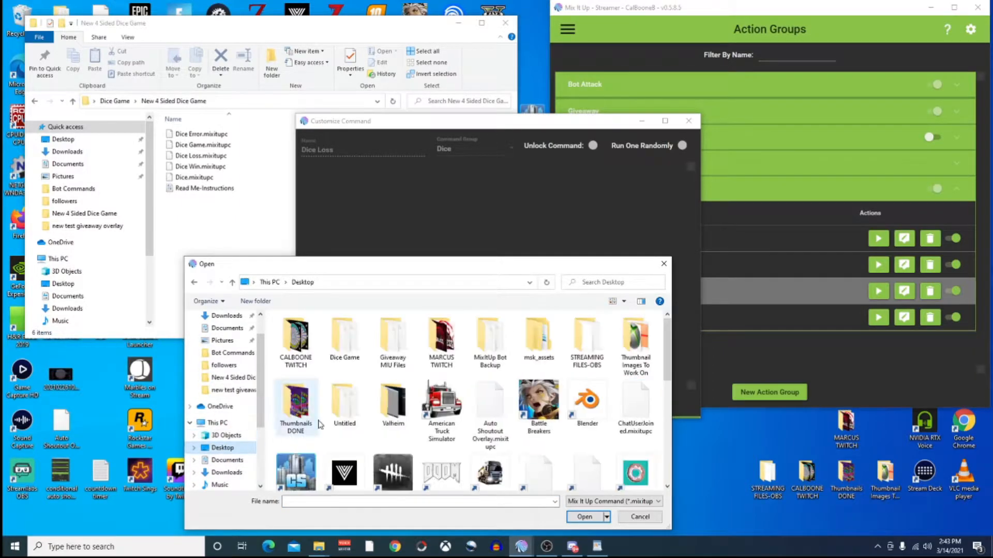
{"action": "double_click", "coordinate": [336, 339]}
{"action": "double_click", "coordinate": [335, 335]}
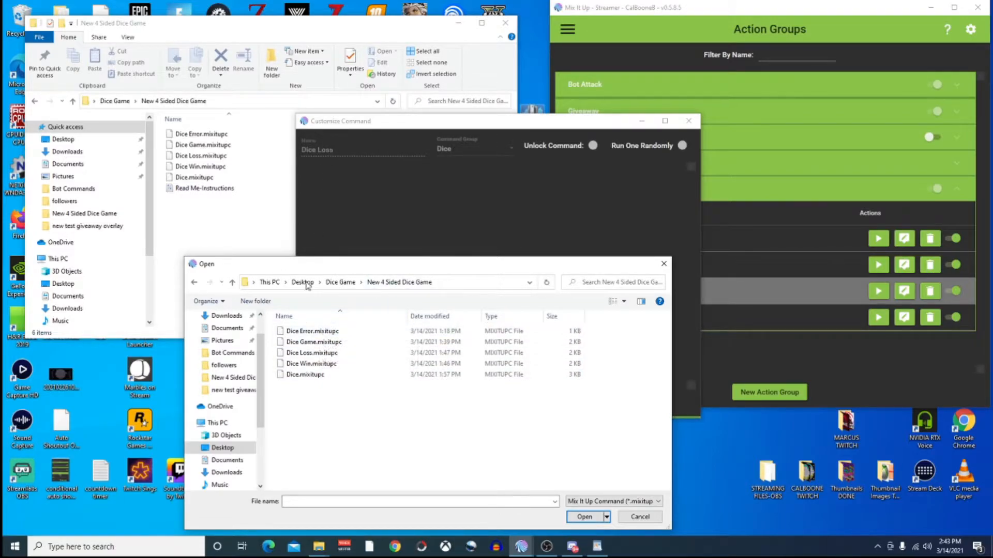
{"action": "left_click", "coordinate": [316, 353]}
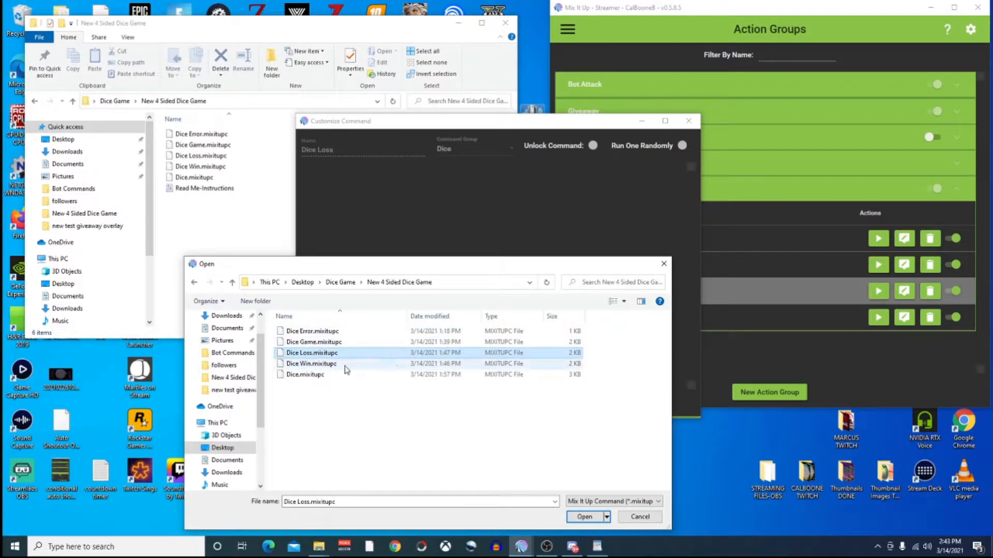
{"action": "left_click", "coordinate": [584, 517]}
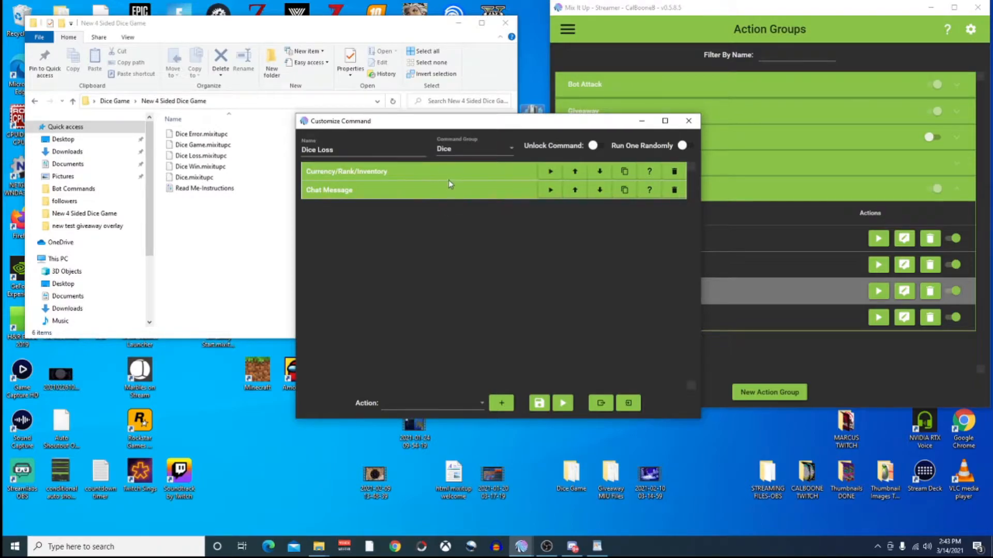
Expand the imported currency action and confirm it subtracts 50 CalBucks from the user.
{"action": "left_click", "coordinate": [456, 173]}
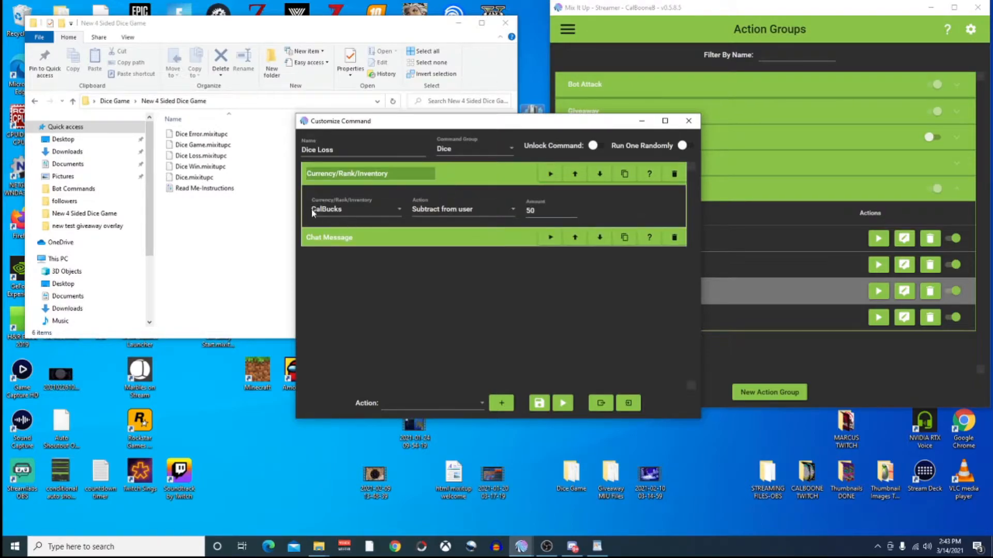
{"action": "left_click", "coordinate": [394, 209]}
{"action": "left_click", "coordinate": [335, 210]}
{"action": "left_click", "coordinate": [335, 210]}
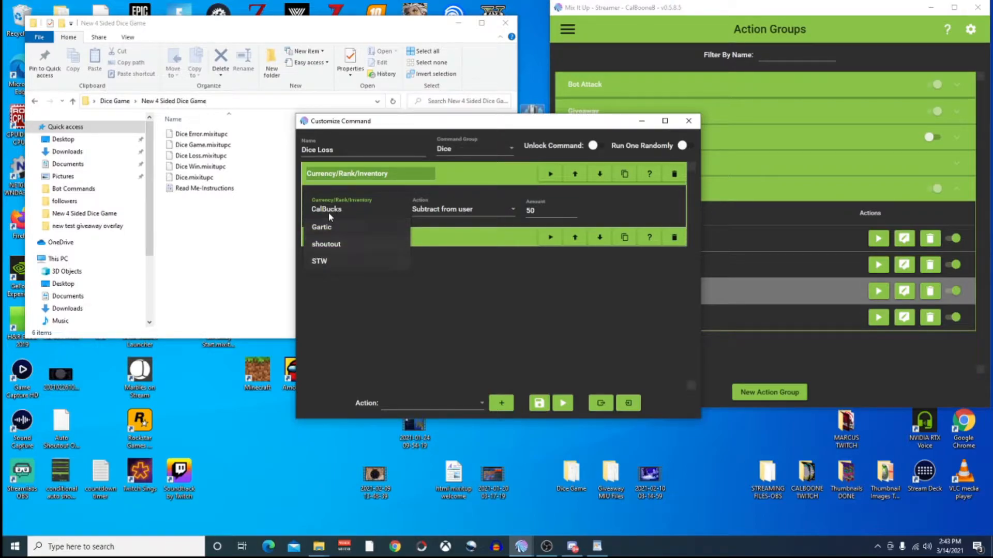
{"action": "left_click", "coordinate": [332, 211]}
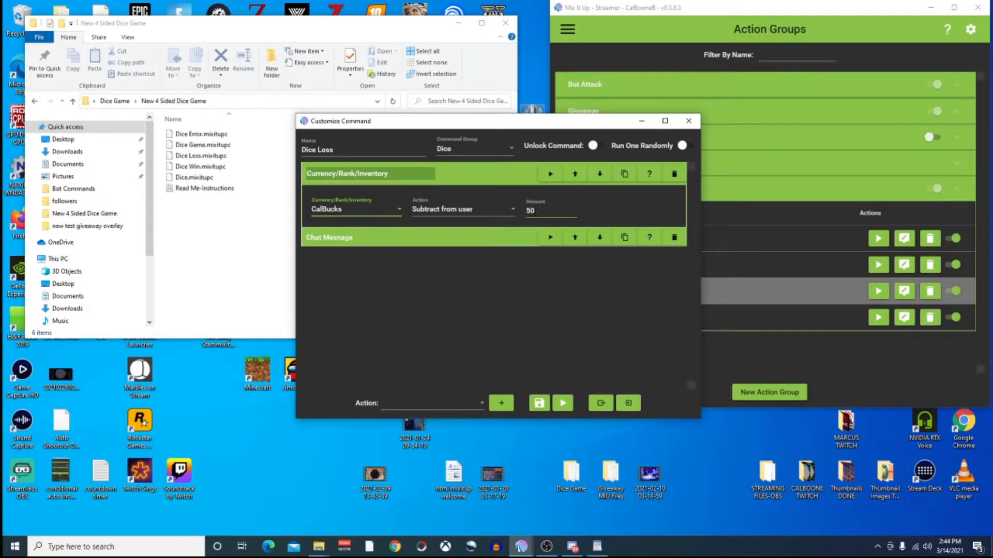
Expand the chat message and review its text 'It landed on $RandomNumberAnswer. You lose 50 CalBucks.'.
{"action": "left_click", "coordinate": [488, 237]}
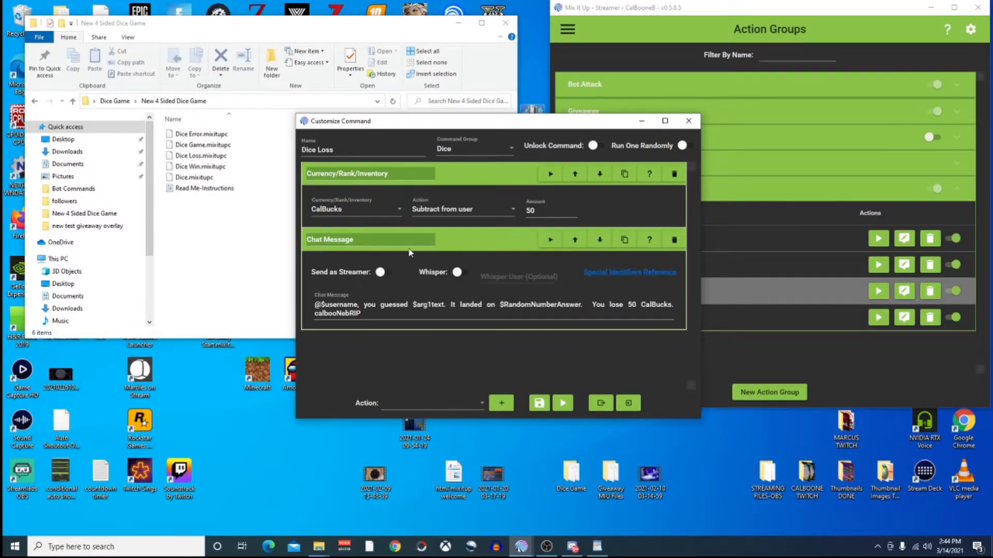
{"action": "double_click", "coordinate": [631, 304]}
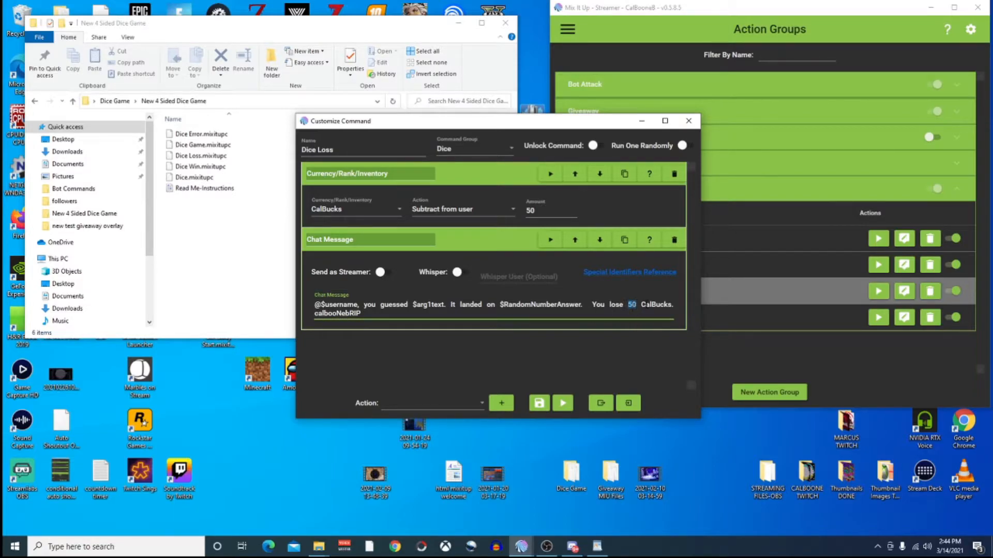
{"action": "left_click_drag", "start_coordinate": [641, 304], "coordinate": [672, 304]}
{"action": "left_click_drag", "start_coordinate": [362, 313], "coordinate": [313, 313]}
Close the Dice Loss editor and select Dice Win in the Dice group list.
{"action": "left_click", "coordinate": [688, 123]}
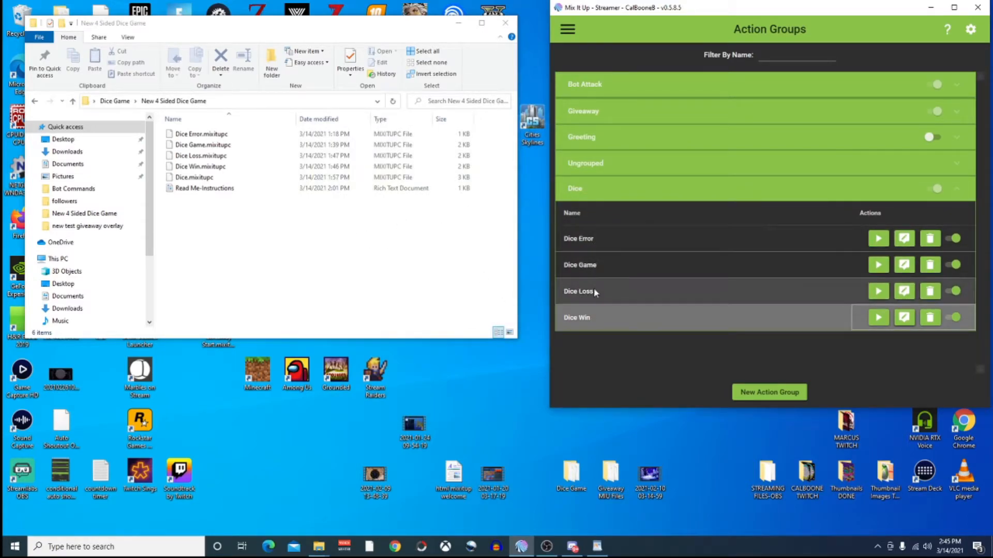
{"action": "left_click", "coordinate": [584, 318]}
Create an advanced command named 'Dice Game' assigned to the Dice command group.
{"action": "left_click", "coordinate": [761, 393]}
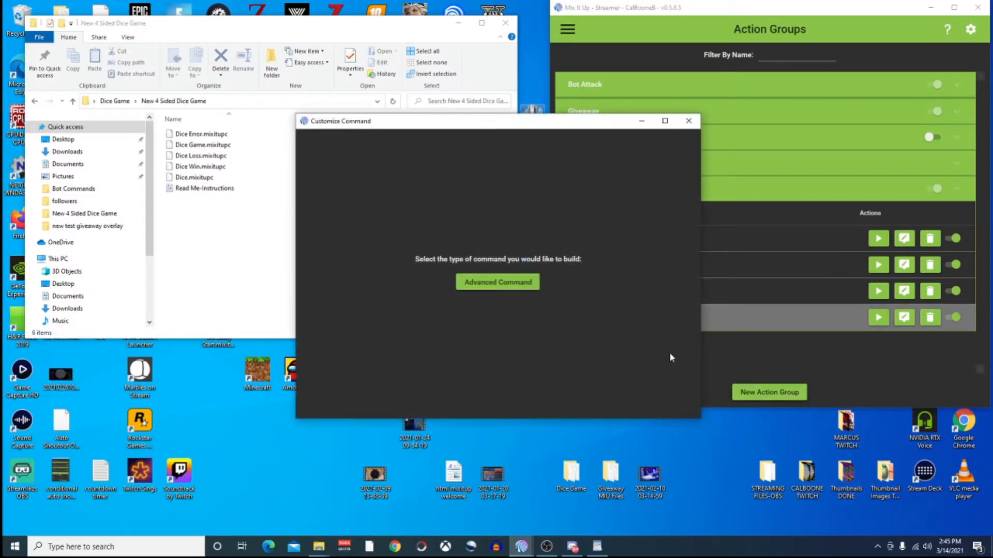
{"action": "left_click", "coordinate": [510, 283]}
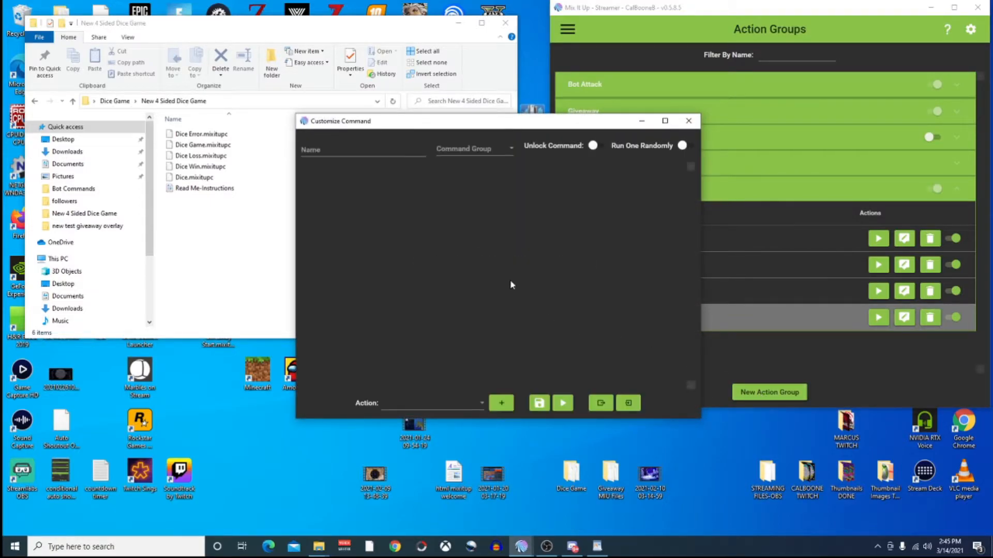
{"action": "left_click", "coordinate": [347, 150]}
{"action": "type", "text": "Dice Game"}
{"action": "key", "text": "Tab"}
{"action": "type", "text": "Di"}
{"action": "key", "text": "BackSpace"}
{"action": "key", "text": "BackSpace"}
{"action": "key", "text": "BackSpace"}
{"action": "type", "text": "dice"}
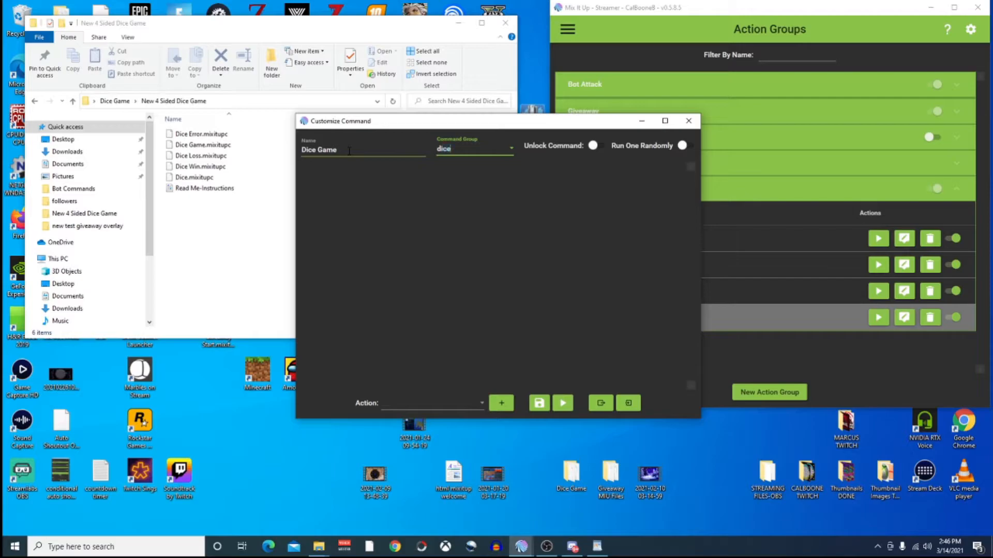
{"action": "key", "text": "Down"}
{"action": "key", "text": "Down"}
{"action": "key", "text": "Down"}
{"action": "key", "text": "Down"}
{"action": "key", "text": "Tab"}
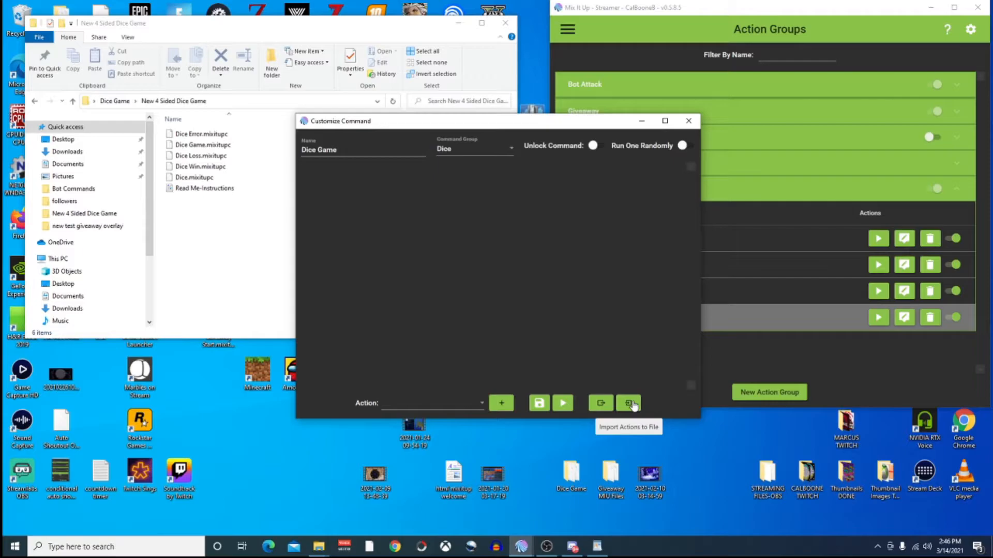
Import actions from Dice Game.mixitupc in the New 4 Sided Dice Game folder.
{"action": "left_click", "coordinate": [631, 403]}
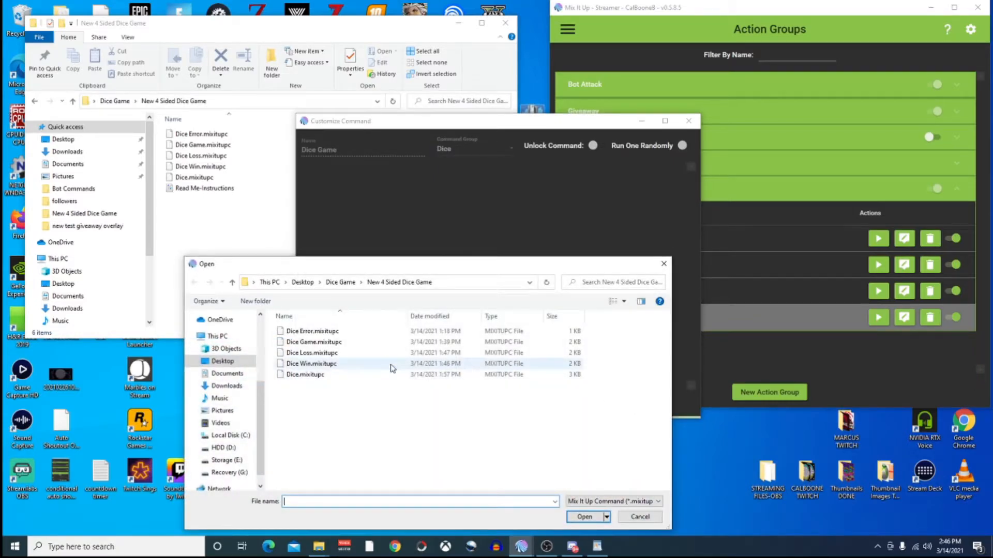
{"action": "left_click", "coordinate": [303, 346]}
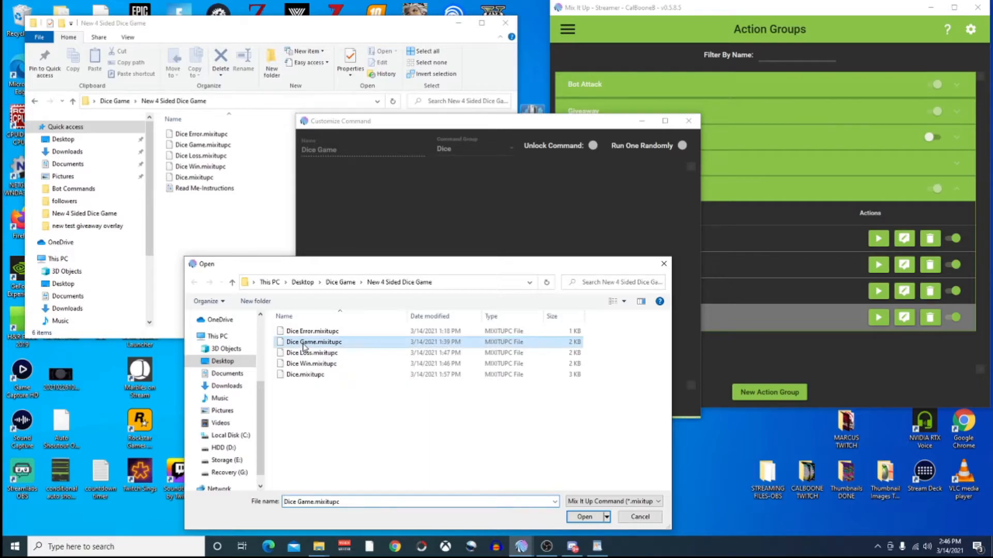
{"action": "left_click", "coordinate": [574, 517]}
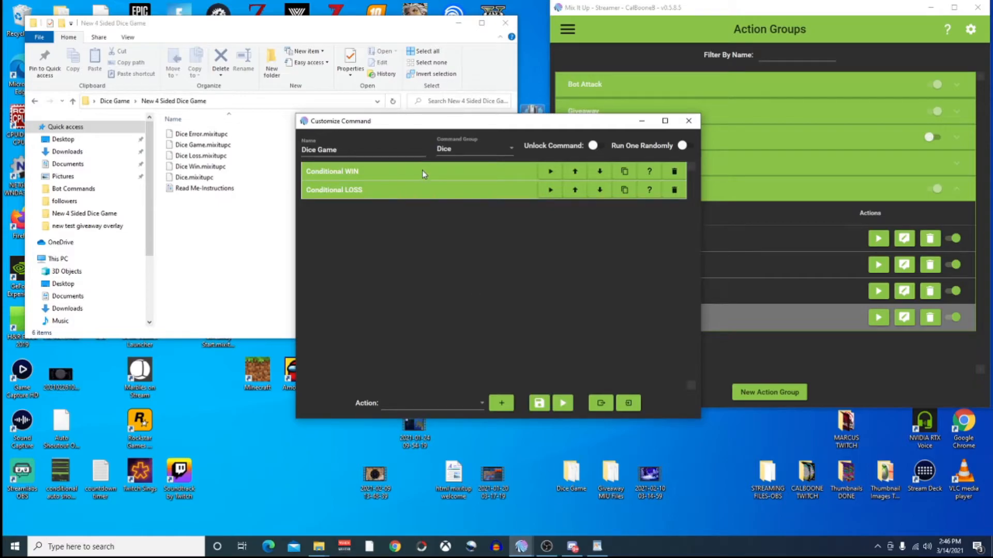
{"action": "left_click", "coordinate": [421, 170]}
{"action": "left_click", "coordinate": [465, 180]}
{"action": "left_click", "coordinate": [475, 186]}
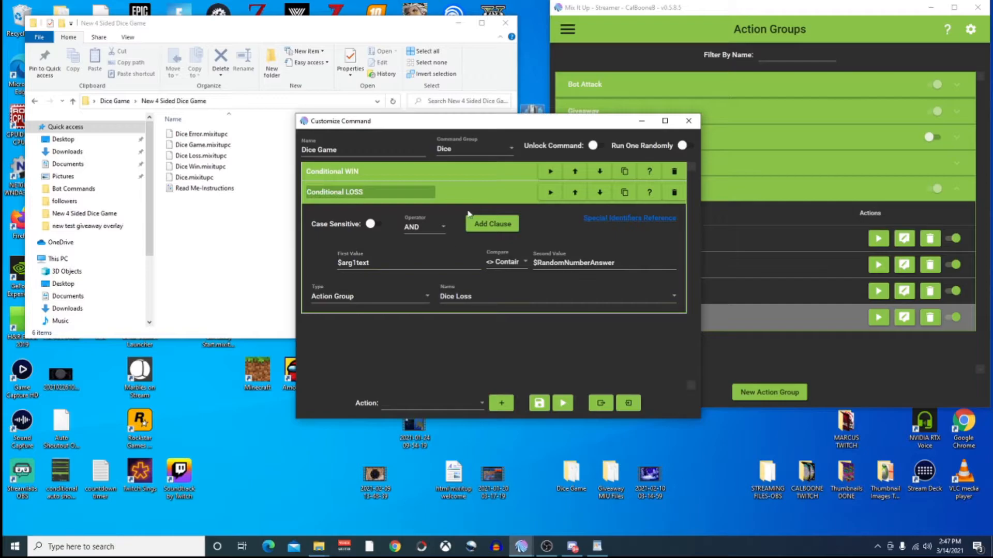
{"action": "left_click", "coordinate": [470, 167]}
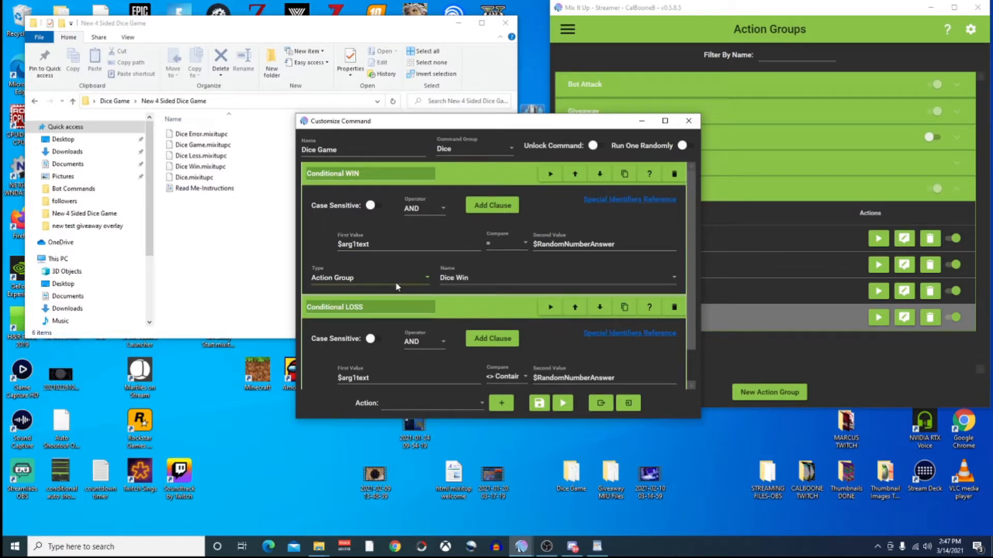
{"action": "left_click", "coordinate": [353, 279]}
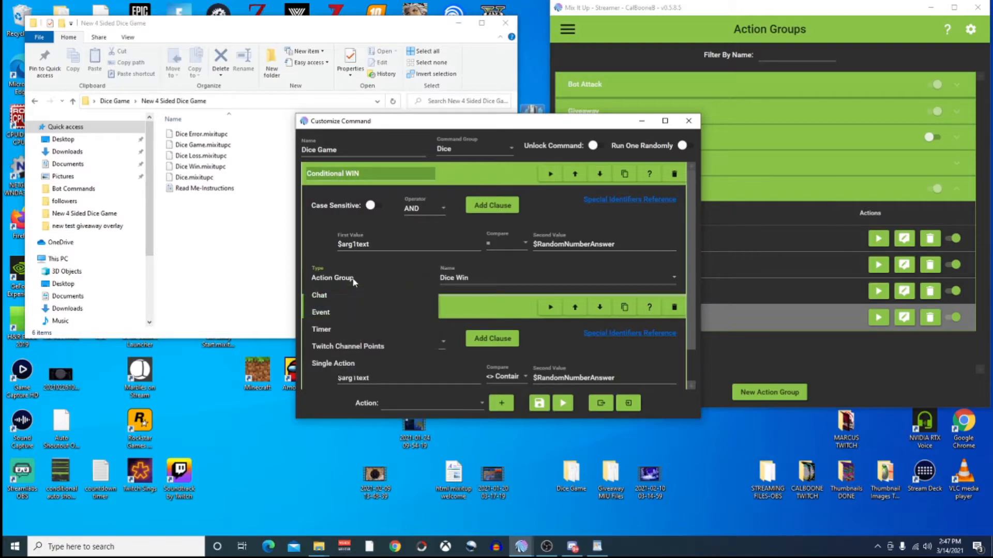
{"action": "left_click", "coordinate": [361, 279]}
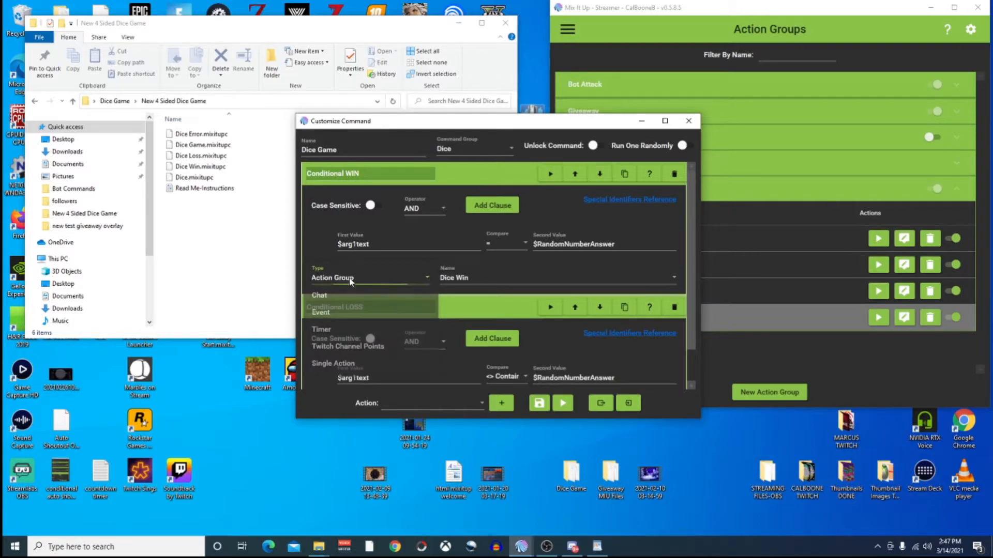
{"action": "left_click", "coordinate": [482, 280]}
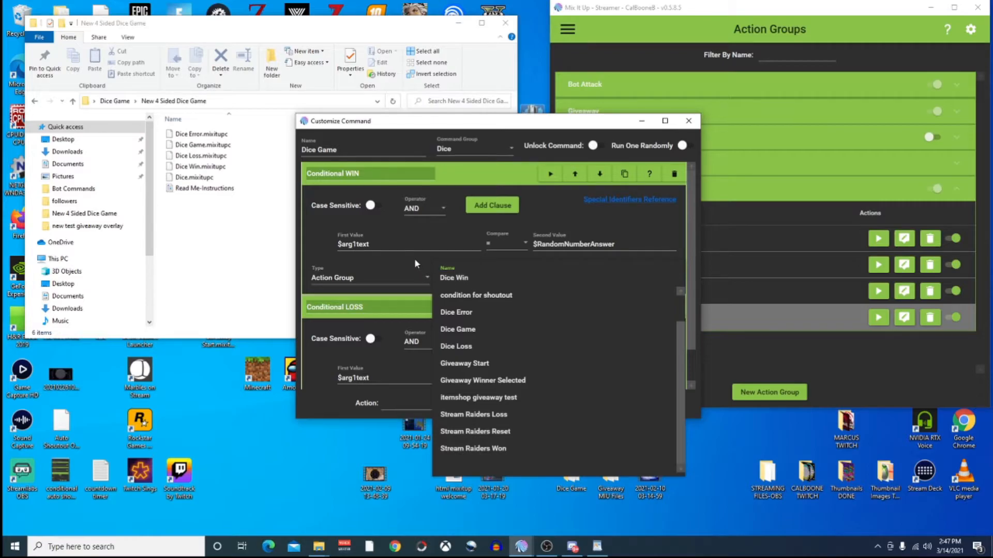
{"action": "left_click", "coordinate": [315, 230]}
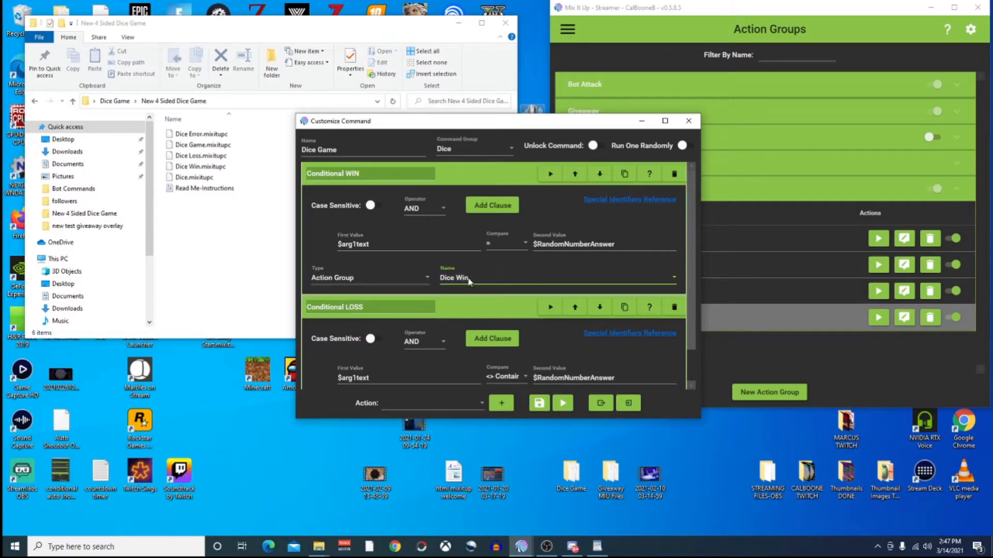
{"action": "left_click", "coordinate": [462, 308]}
Set Conditional LOSS to run the Dice Loss action group, keeping Action Group as its type.
{"action": "left_click", "coordinate": [478, 176]}
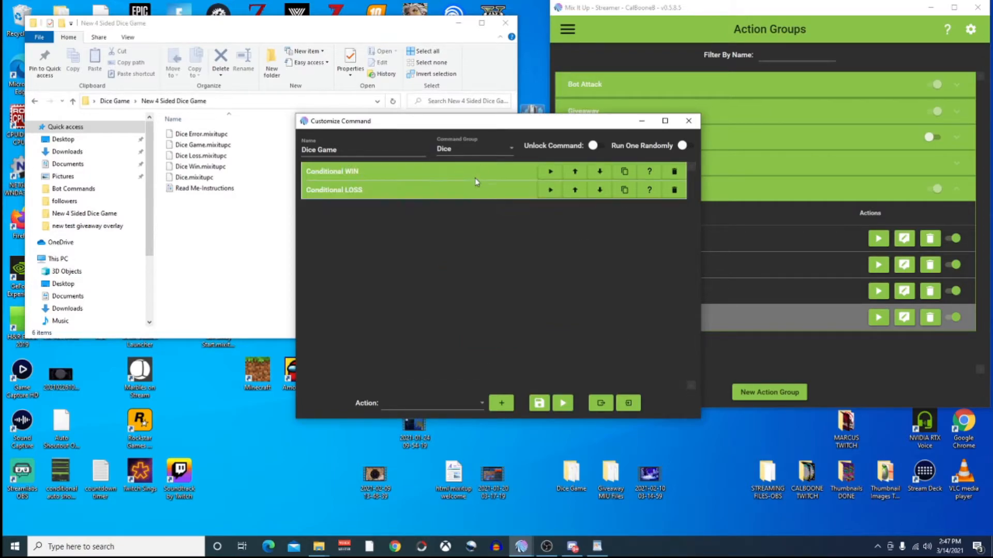
{"action": "left_click", "coordinate": [484, 189]}
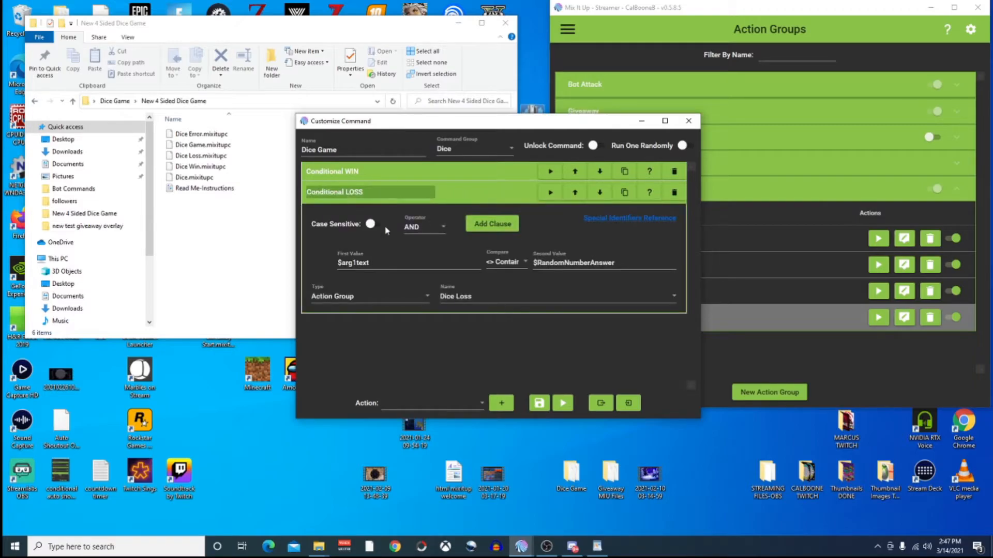
{"action": "left_click", "coordinate": [322, 300]}
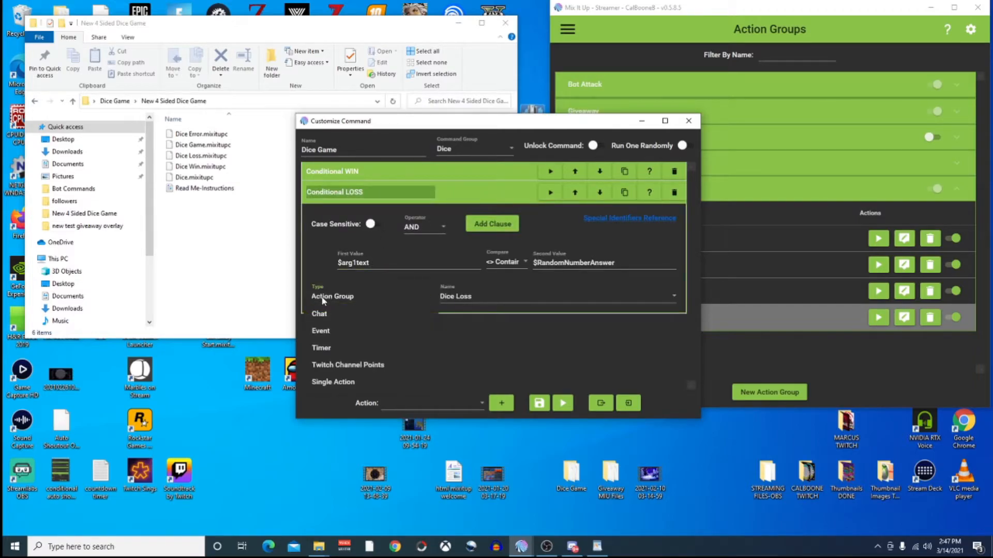
{"action": "left_click", "coordinate": [324, 300]}
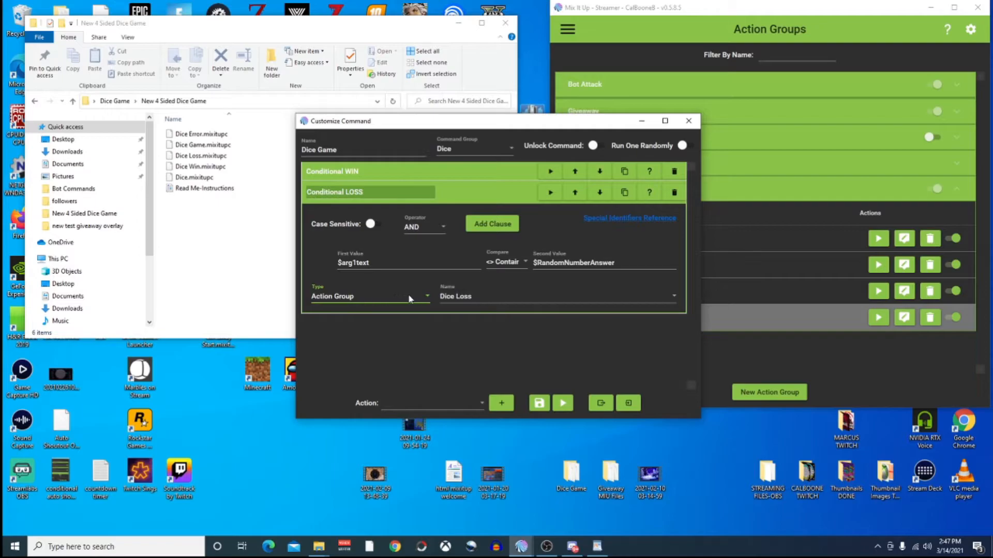
{"action": "left_click", "coordinate": [476, 296]}
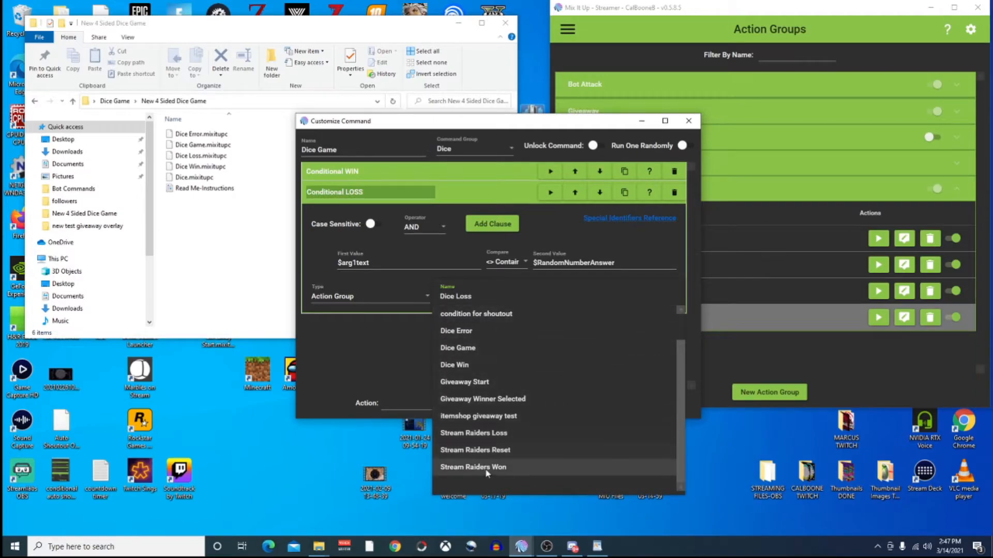
{"action": "scroll", "coordinate": [499, 381], "scroll_direction": "up", "scroll_amount": 1}
{"action": "scroll", "coordinate": [499, 382], "scroll_direction": "down", "scroll_amount": 1}
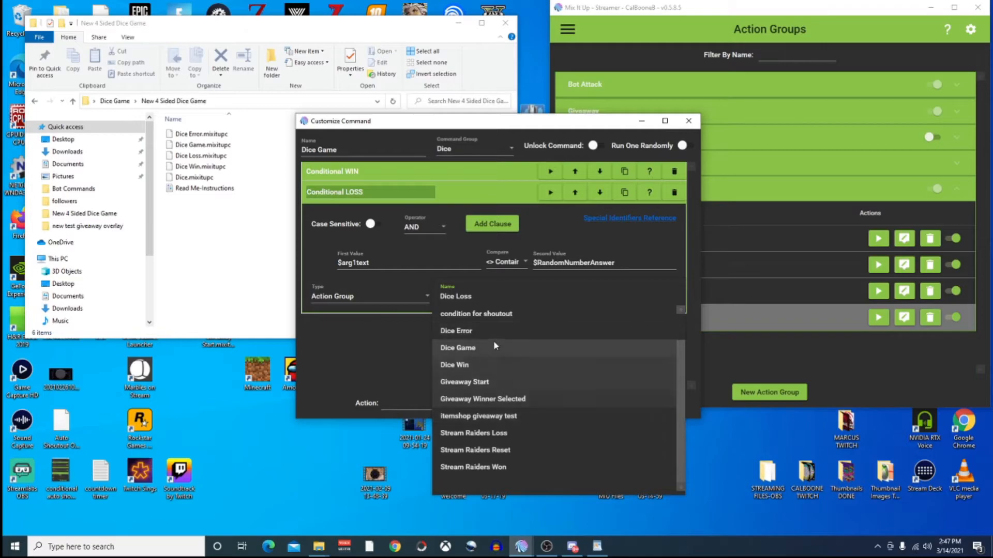
{"action": "left_click", "coordinate": [464, 299]}
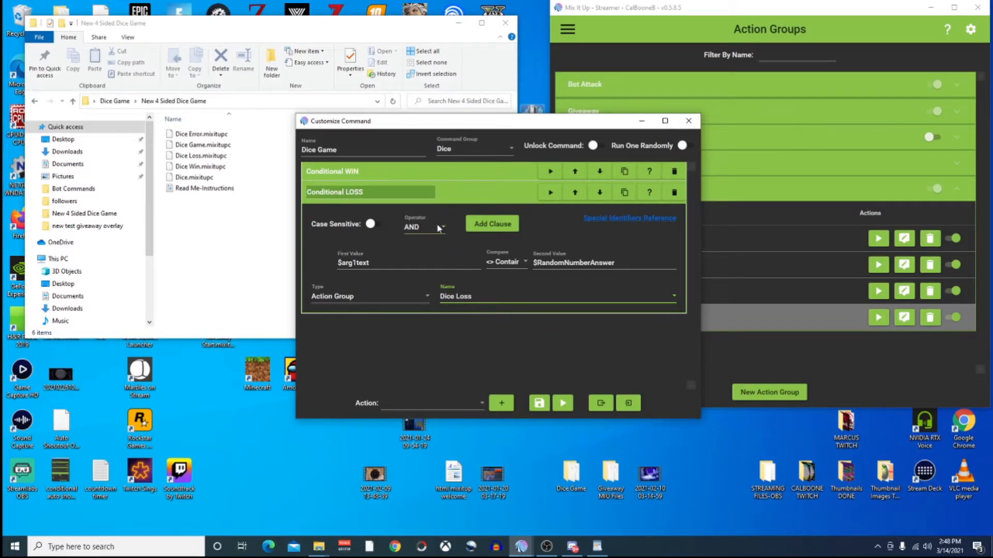
{"action": "left_click", "coordinate": [485, 192]}
{"action": "left_click", "coordinate": [480, 191]}
Verify Conditional WIN compares $arg1text with $RandomNumberAnswer, then collapse both conditions.
{"action": "left_click", "coordinate": [483, 194]}
{"action": "left_click", "coordinate": [485, 172]}
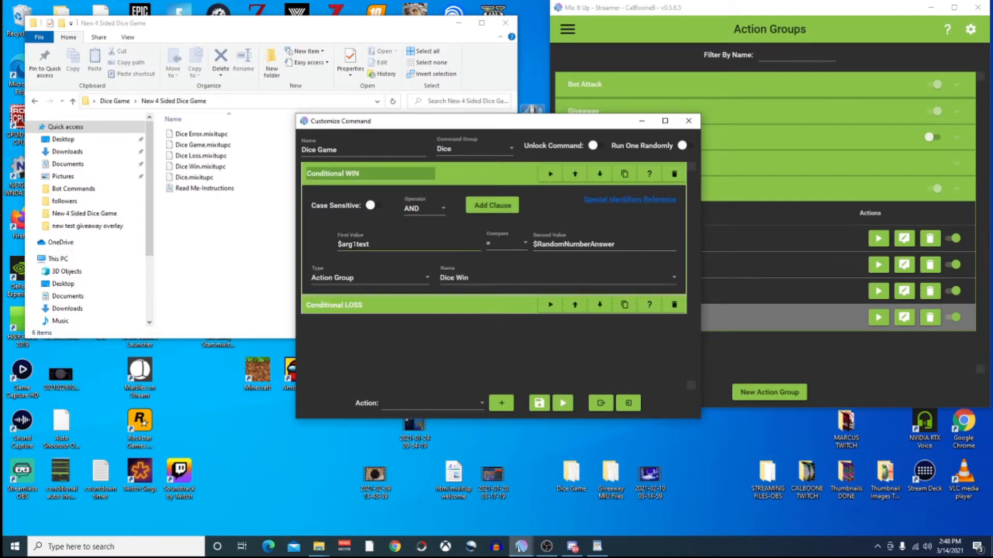
{"action": "left_click_drag", "start_coordinate": [371, 245], "coordinate": [339, 246]}
{"action": "left_click_drag", "start_coordinate": [536, 244], "coordinate": [636, 245]}
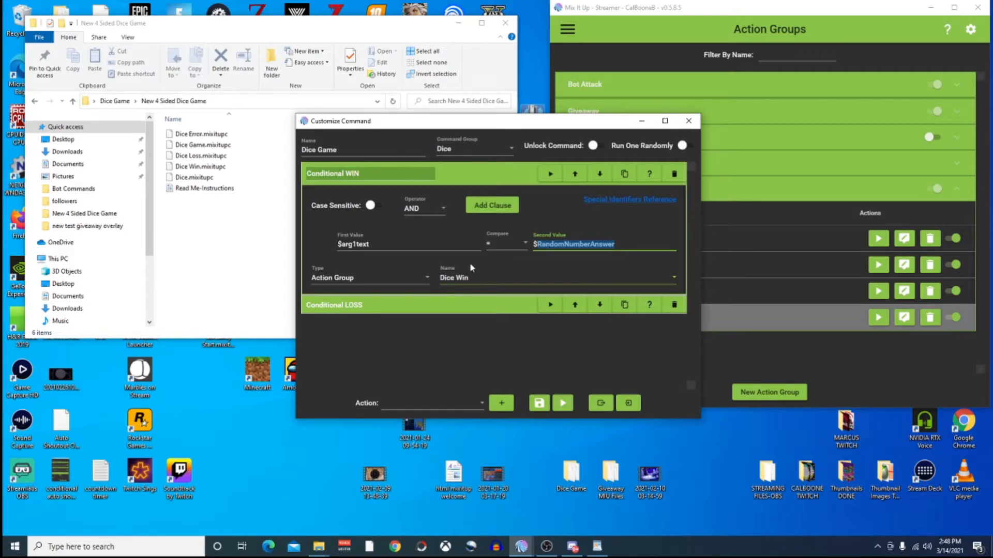
{"action": "left_click", "coordinate": [485, 173]}
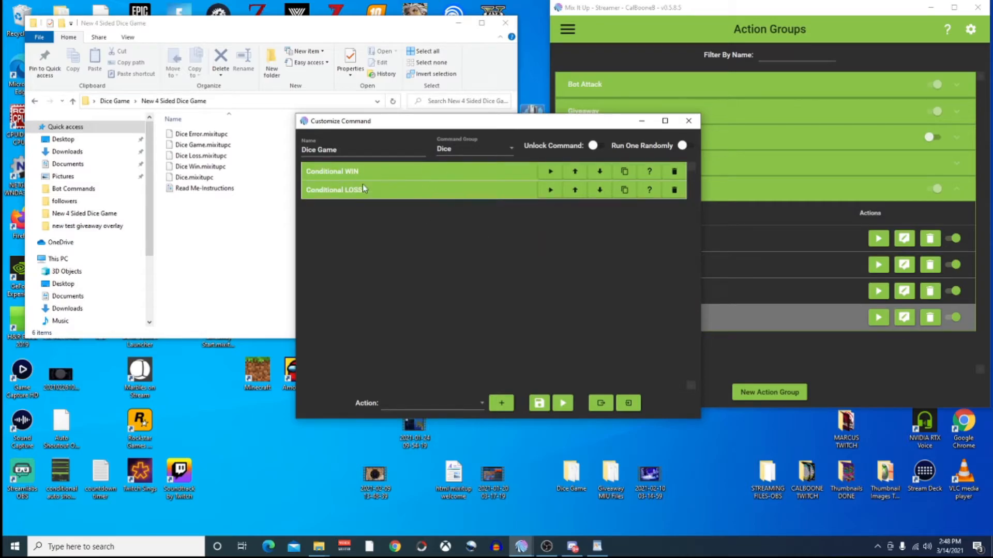
Close the Dice Game editor, select Dice Win, and toggle the main navigation menu.
{"action": "left_click", "coordinate": [689, 122]}
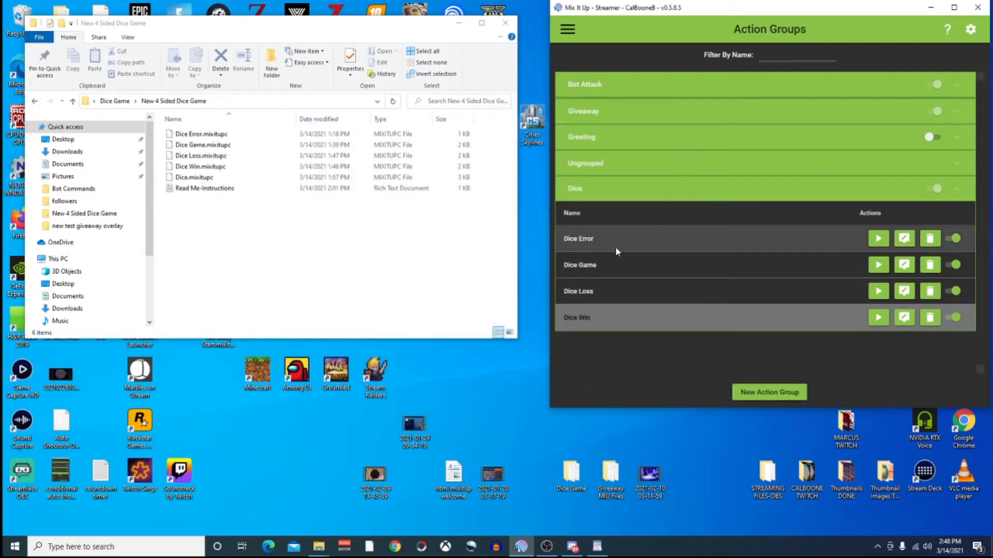
{"action": "left_click", "coordinate": [607, 309]}
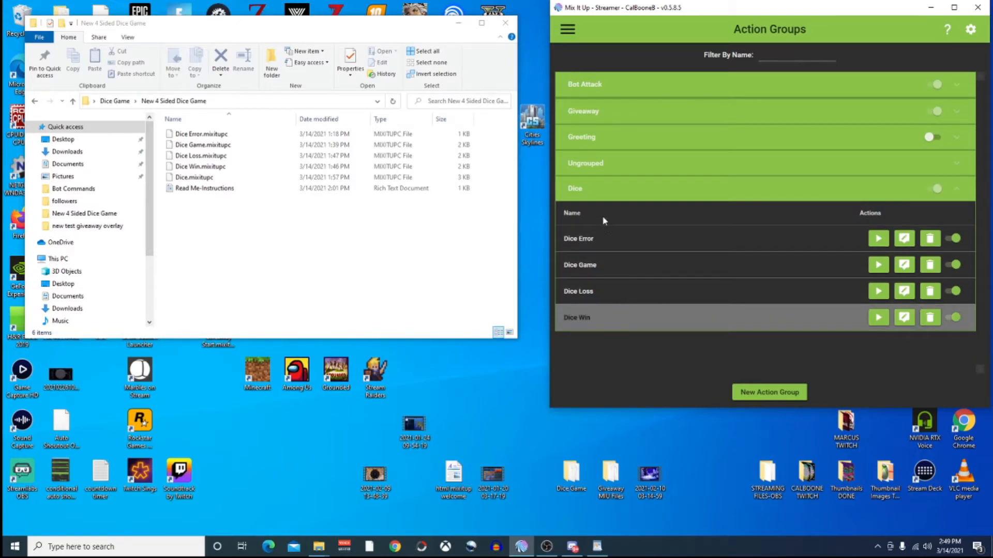
{"action": "left_click", "coordinate": [567, 30]}
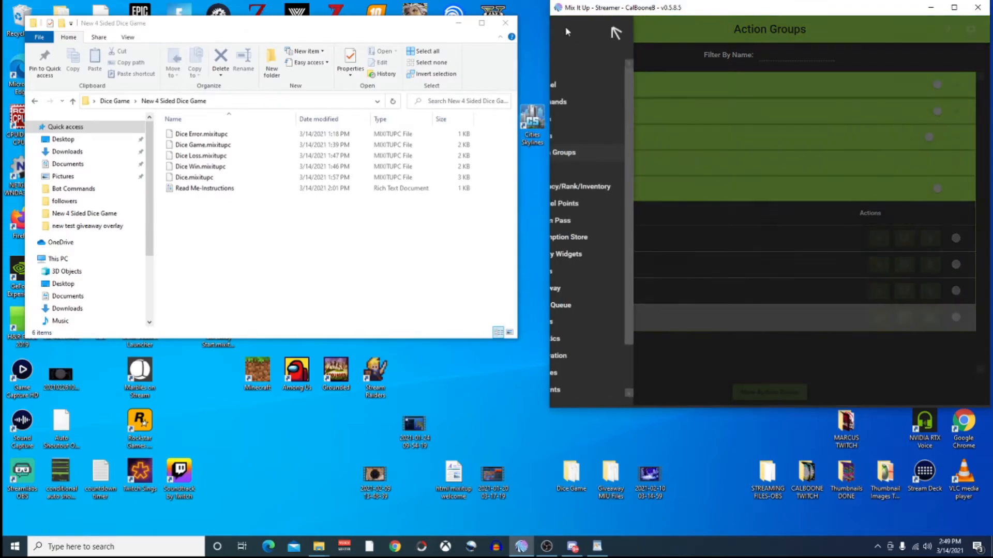
{"action": "left_click", "coordinate": [650, 34]}
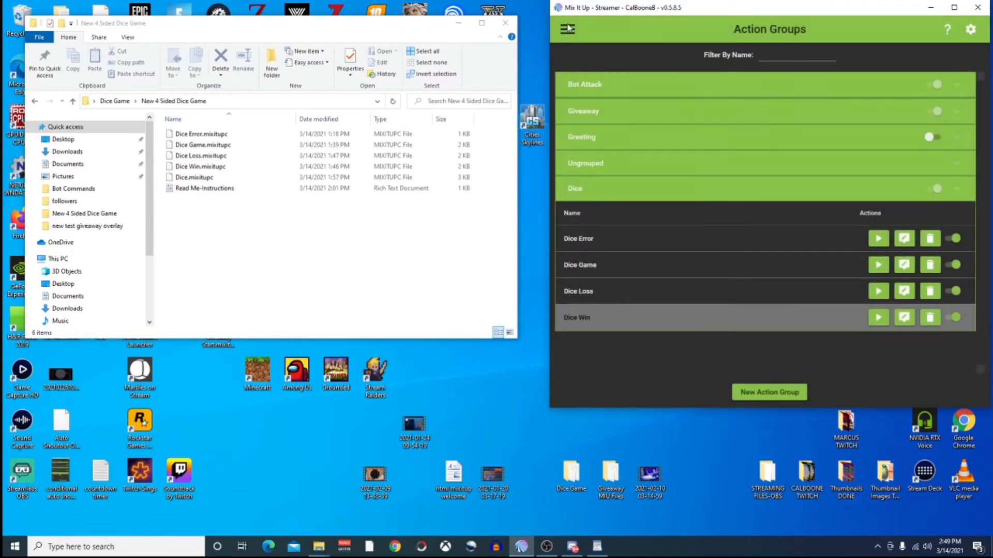
Switch to the Commands page listing the dice group's Dice command.
{"action": "left_click", "coordinate": [569, 30]}
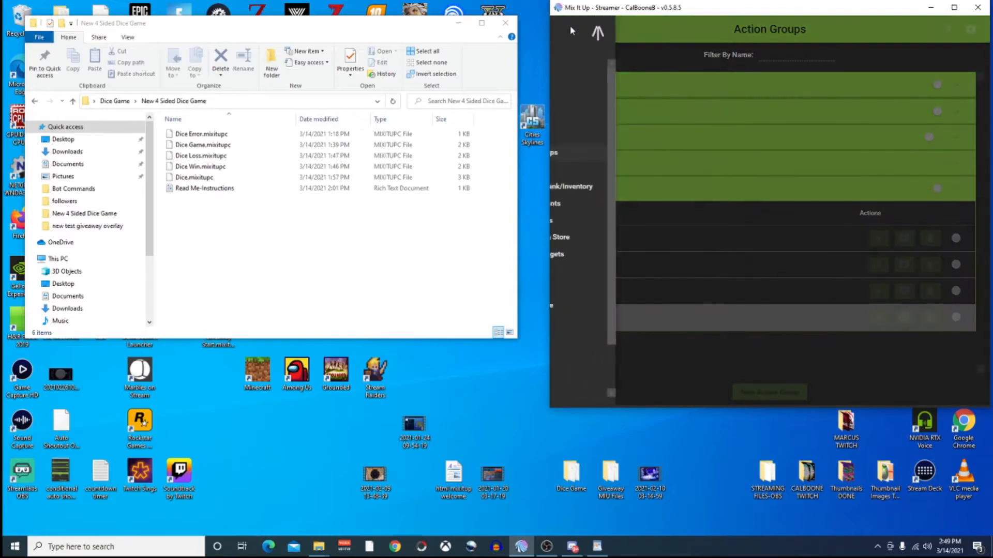
{"action": "left_click", "coordinate": [586, 107]}
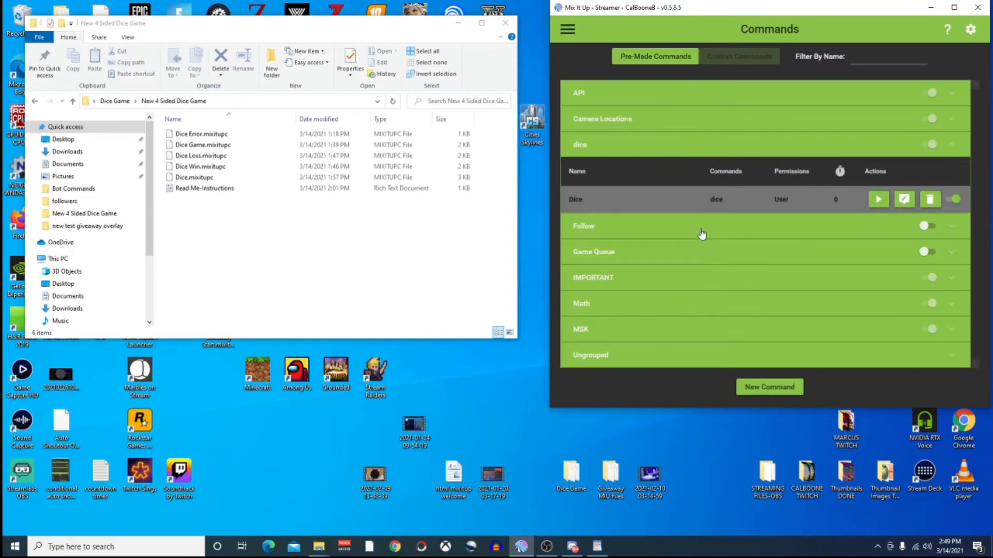
Create an advanced command named Dice in the dice group and open the action import file chooser.
{"action": "left_click", "coordinate": [773, 393]}
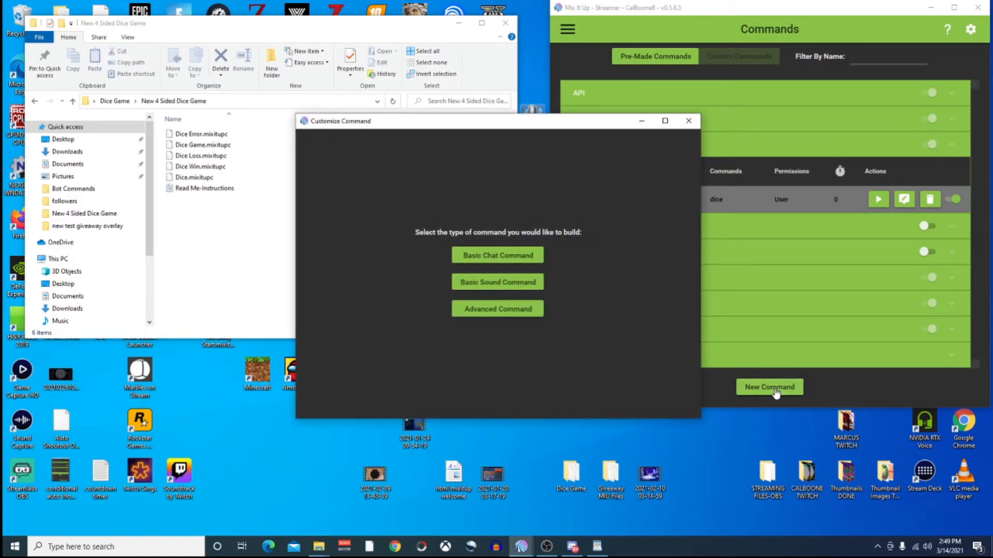
{"action": "left_click", "coordinate": [501, 310]}
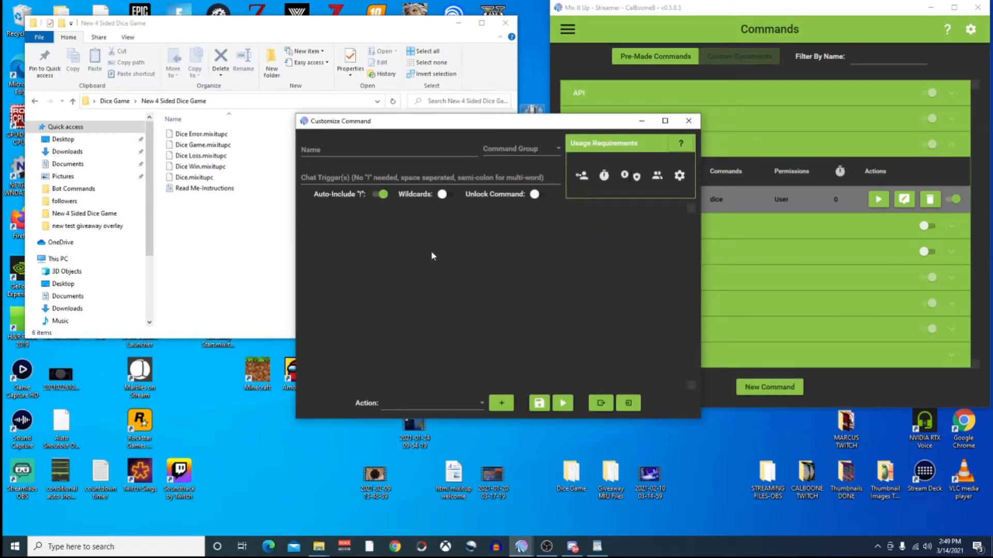
{"action": "left_click", "coordinate": [338, 151]}
{"action": "type", "text": "Dice"}
{"action": "key", "text": "Tab"}
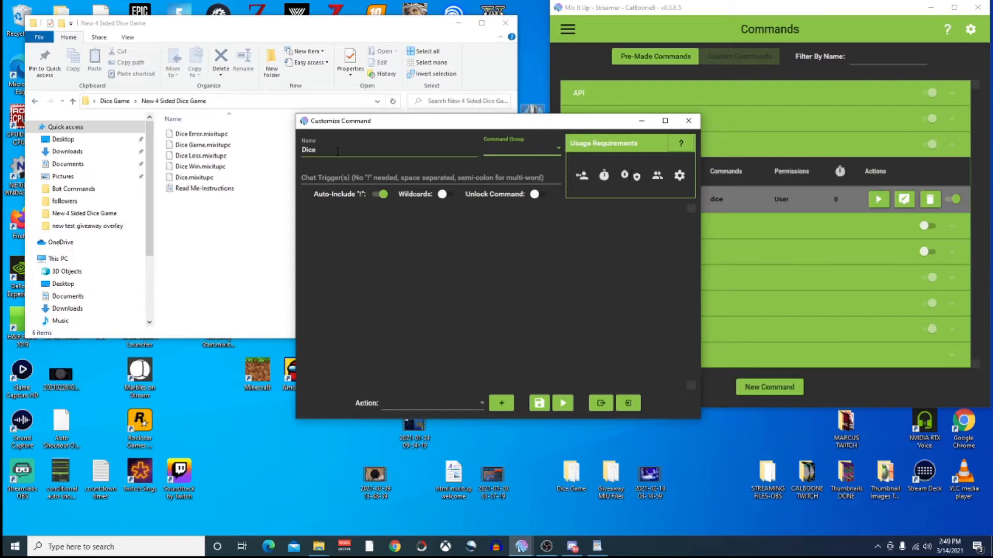
{"action": "type", "text": "dice"}
{"action": "left_click", "coordinate": [323, 176]}
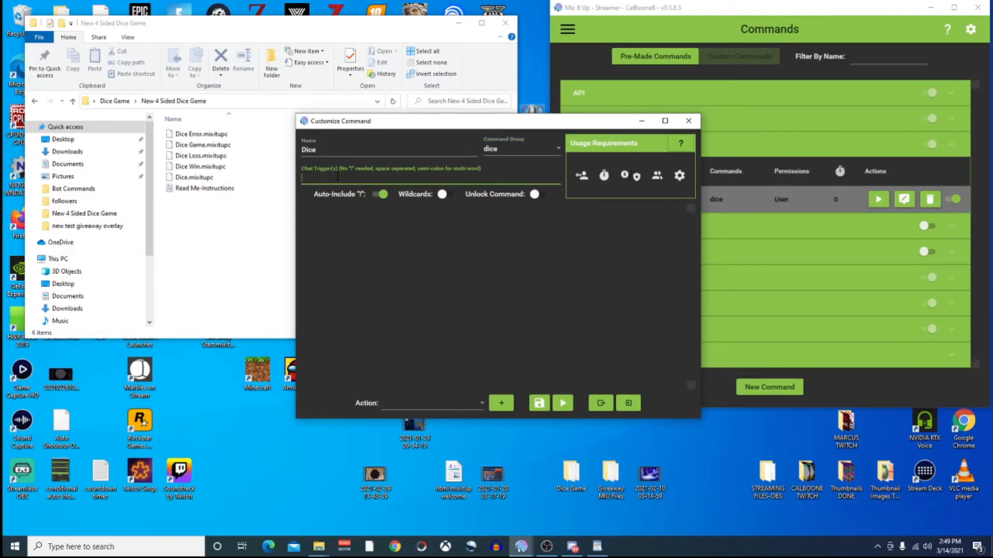
{"action": "left_click", "coordinate": [627, 404]}
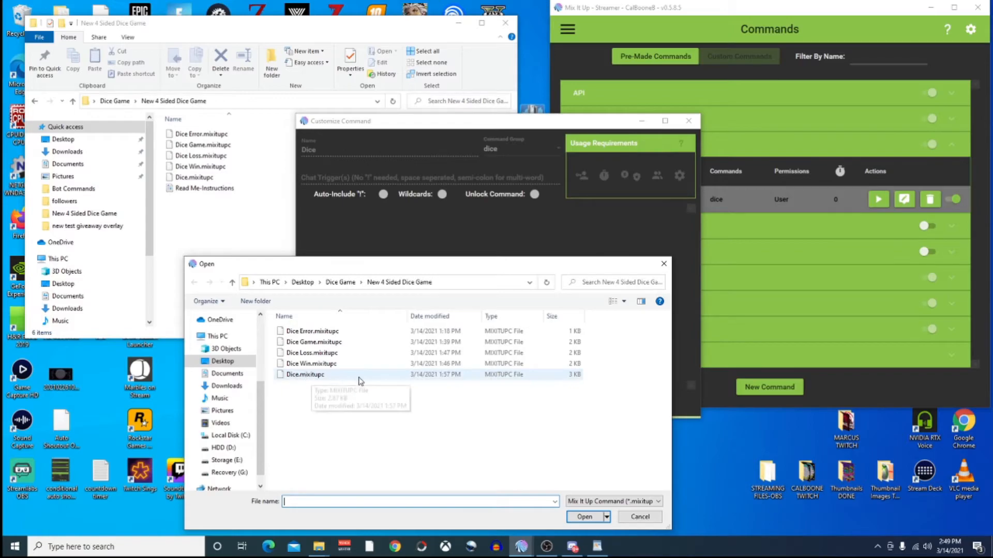
Import the actions from Dice.mixitupc into the Dice command.
{"action": "left_click", "coordinate": [663, 265]}
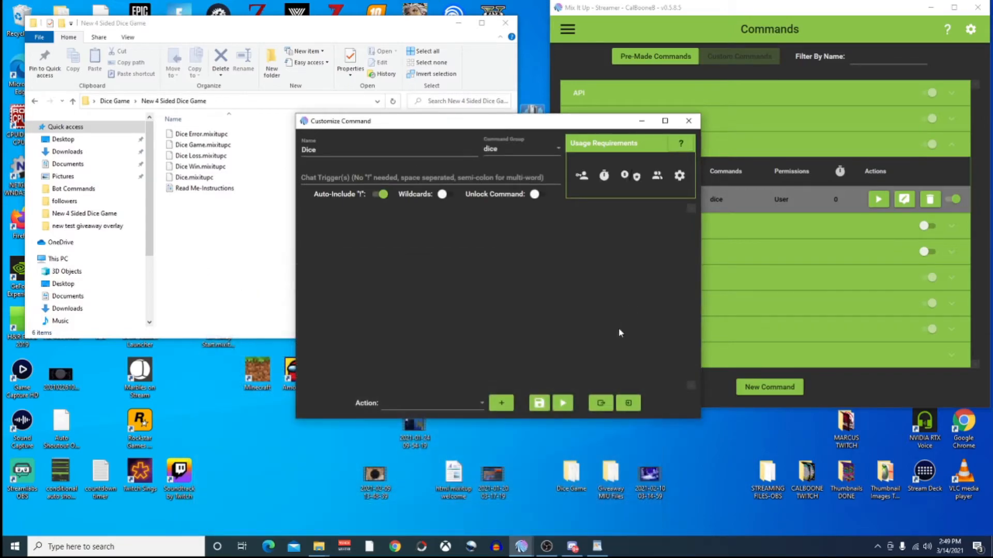
{"action": "left_click", "coordinate": [627, 405]}
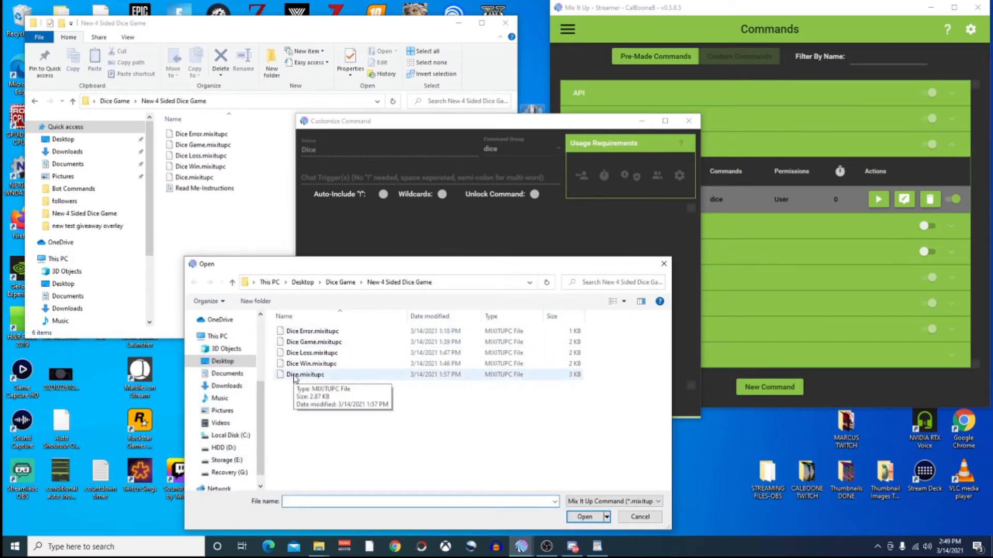
{"action": "left_click", "coordinate": [296, 376]}
{"action": "left_click", "coordinate": [583, 517]}
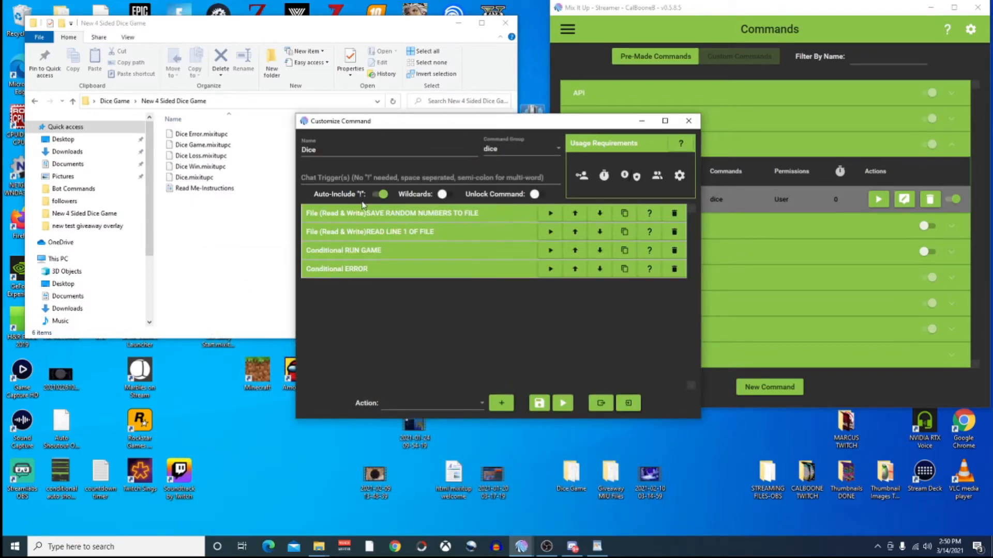
Set the chat trigger to dice with wildcards left off, and expand the first file action.
{"action": "left_click", "coordinate": [319, 176]}
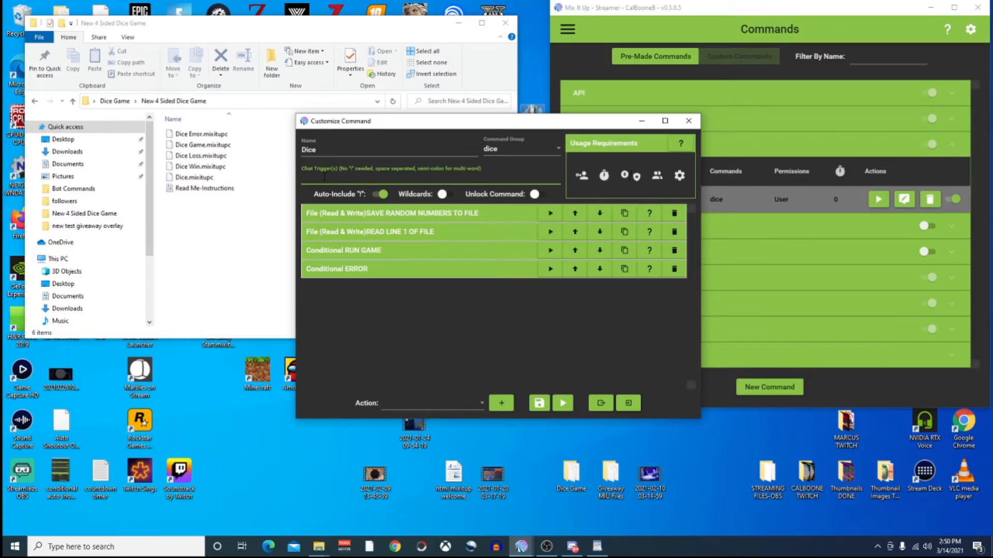
{"action": "type", "text": "dice"}
{"action": "left_click", "coordinate": [446, 193]}
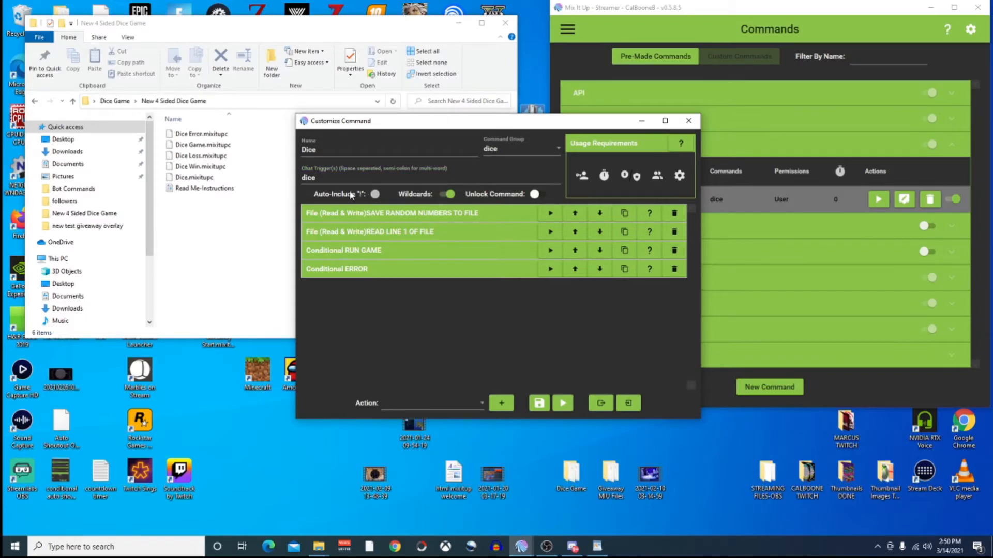
{"action": "left_click", "coordinate": [446, 194]}
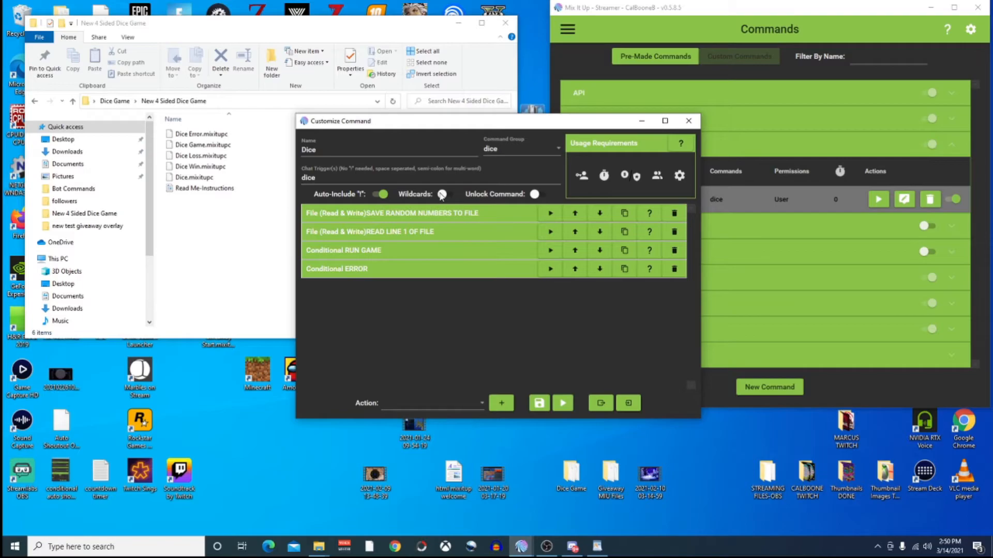
{"action": "left_click", "coordinate": [491, 217]}
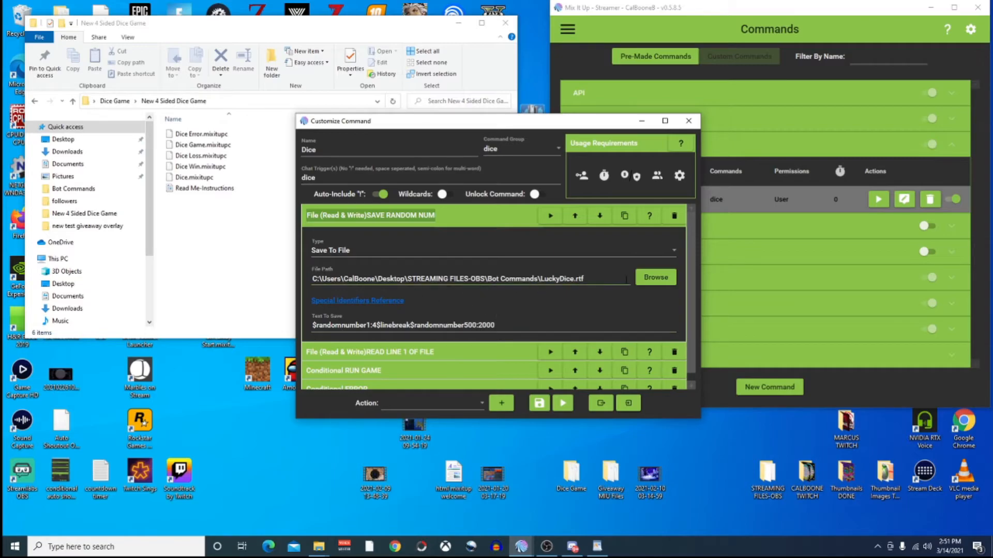
Point the save-random-numbers action at DiceGame.rtf in Documents\Bot Commands, replacing the existing file.
{"action": "left_click", "coordinate": [651, 277]}
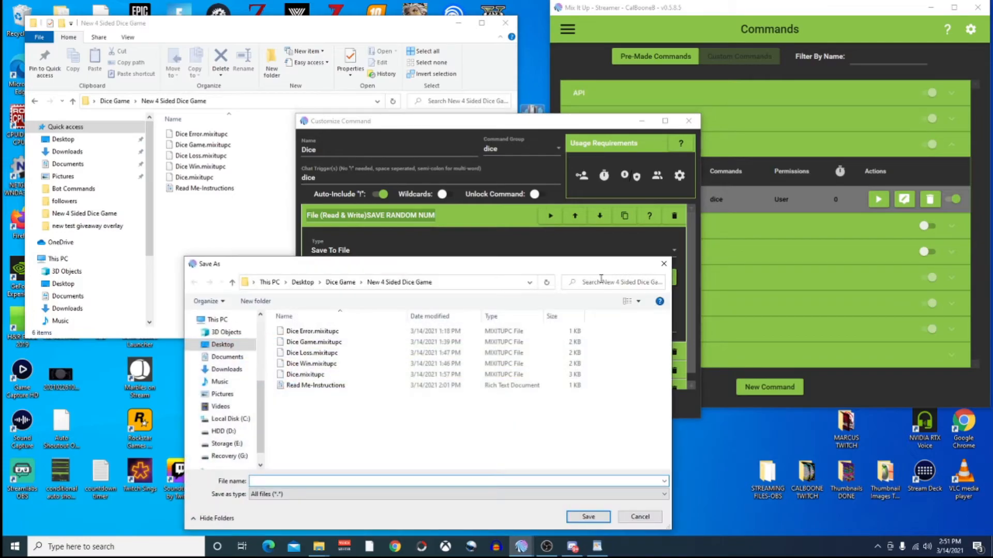
{"action": "left_click", "coordinate": [230, 358]}
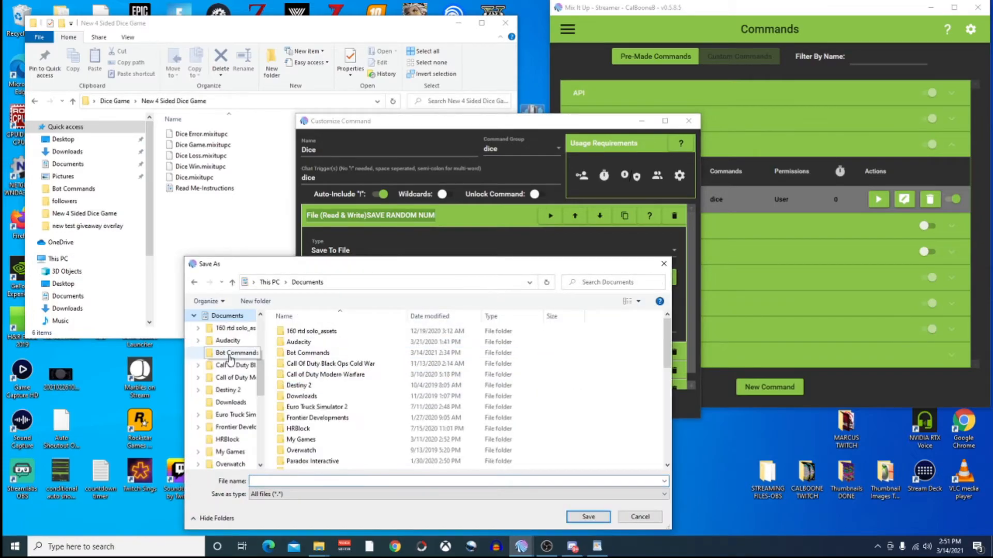
{"action": "double_click", "coordinate": [304, 353]}
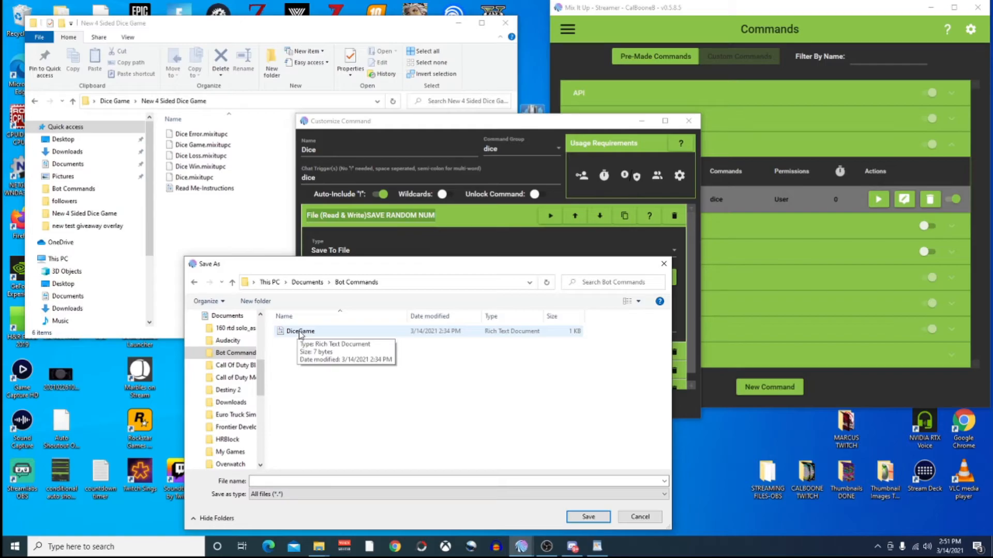
{"action": "left_click", "coordinate": [300, 333]}
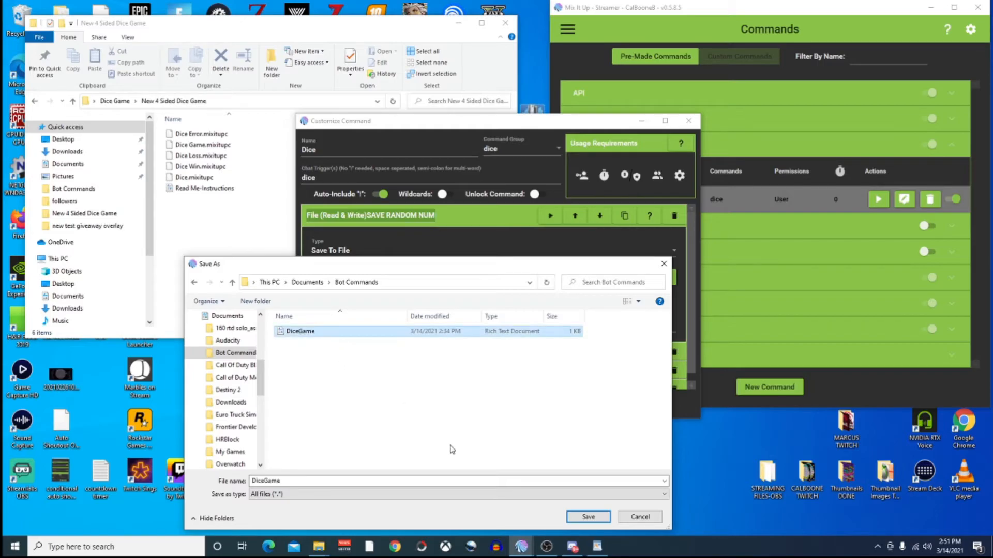
{"action": "left_click", "coordinate": [574, 520]}
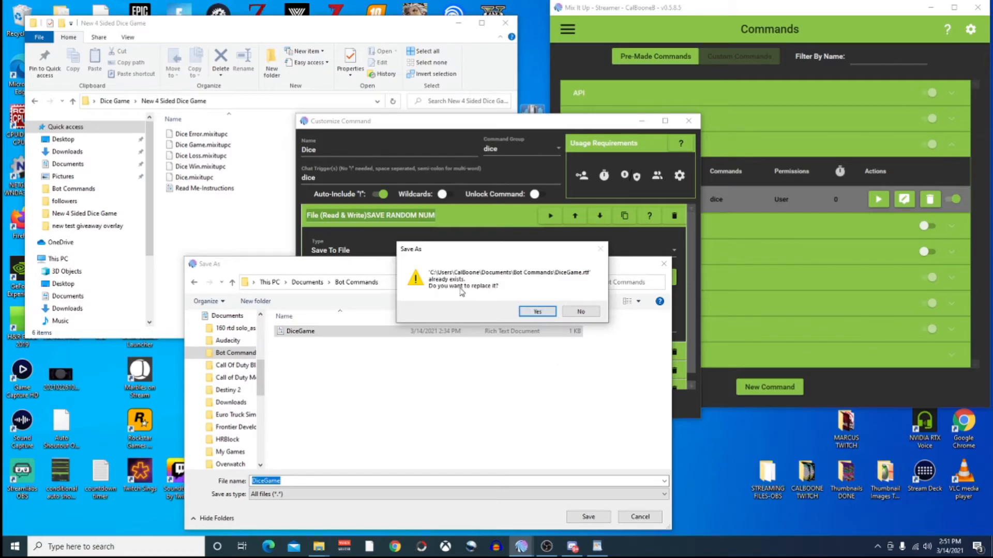
{"action": "left_click", "coordinate": [532, 312]}
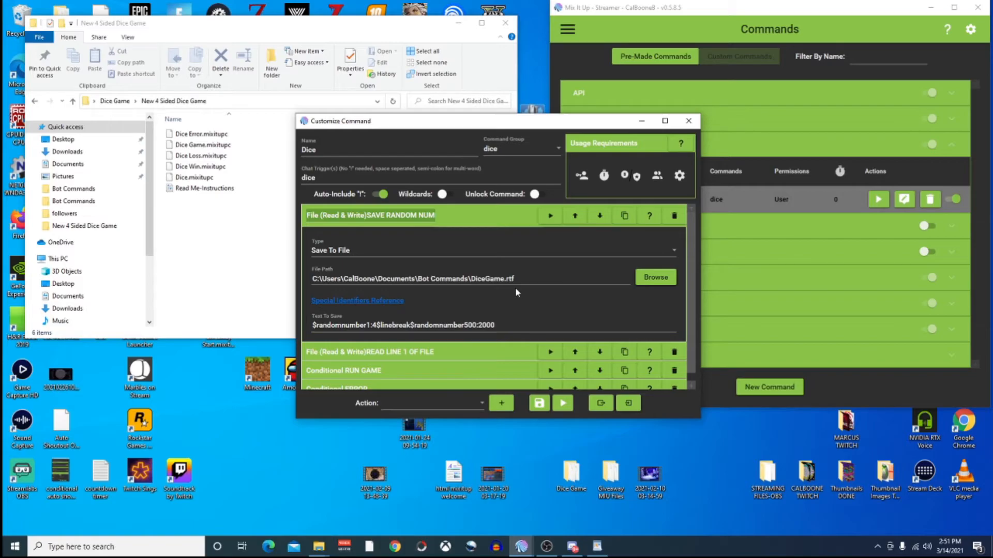
Make READ LINE 1 OF FILE read from DiceGame.rtf, then collapse the actions.
{"action": "left_click", "coordinate": [478, 217]}
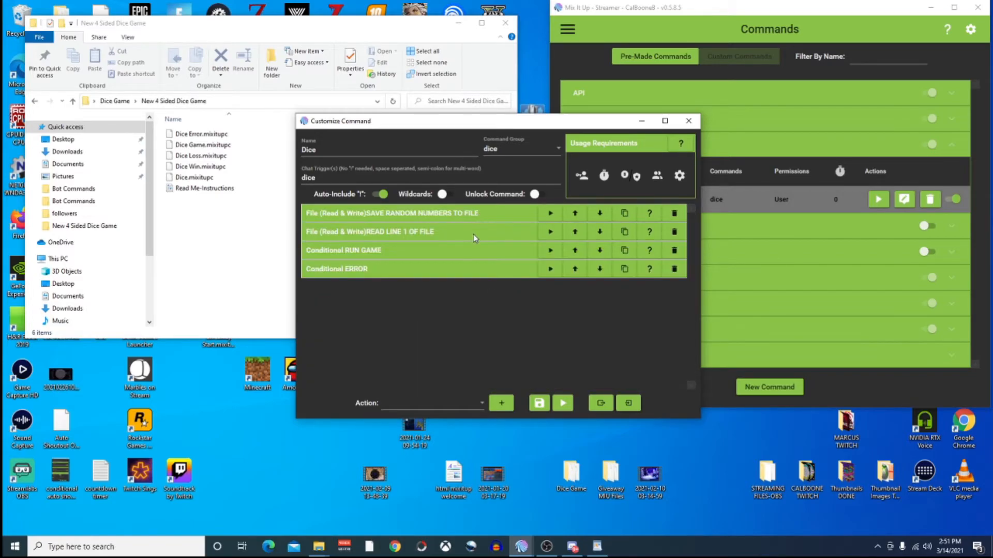
{"action": "left_click", "coordinate": [467, 232]}
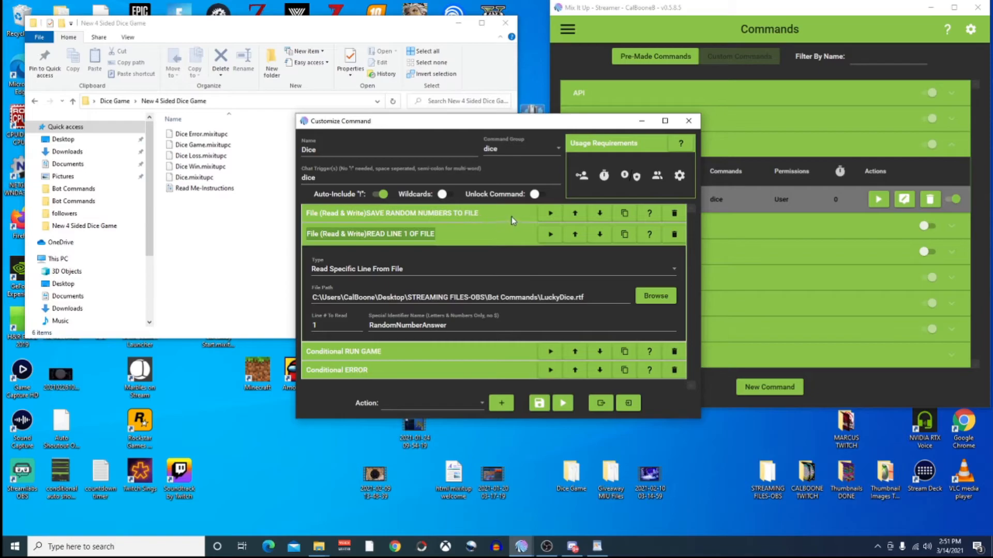
{"action": "left_click", "coordinate": [474, 217]}
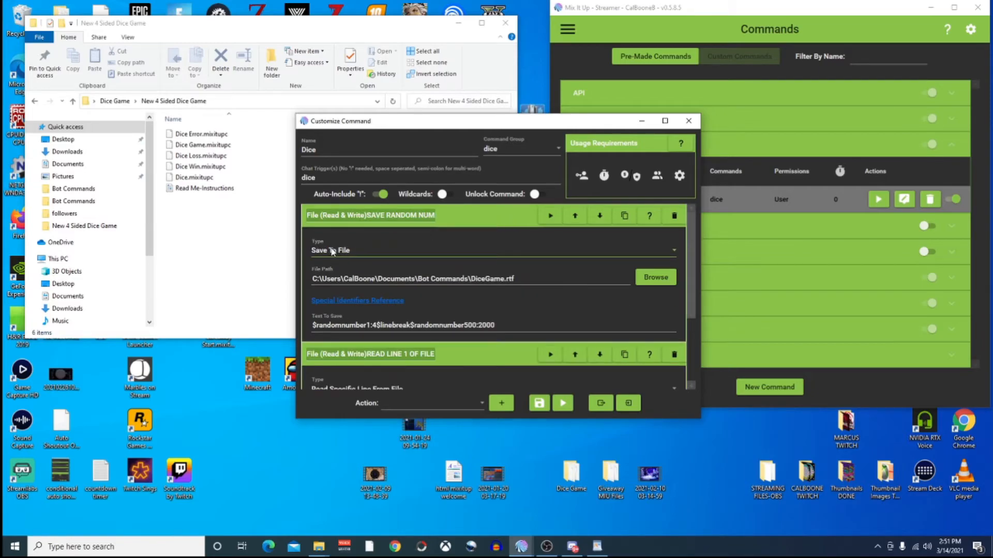
{"action": "left_click", "coordinate": [507, 216]}
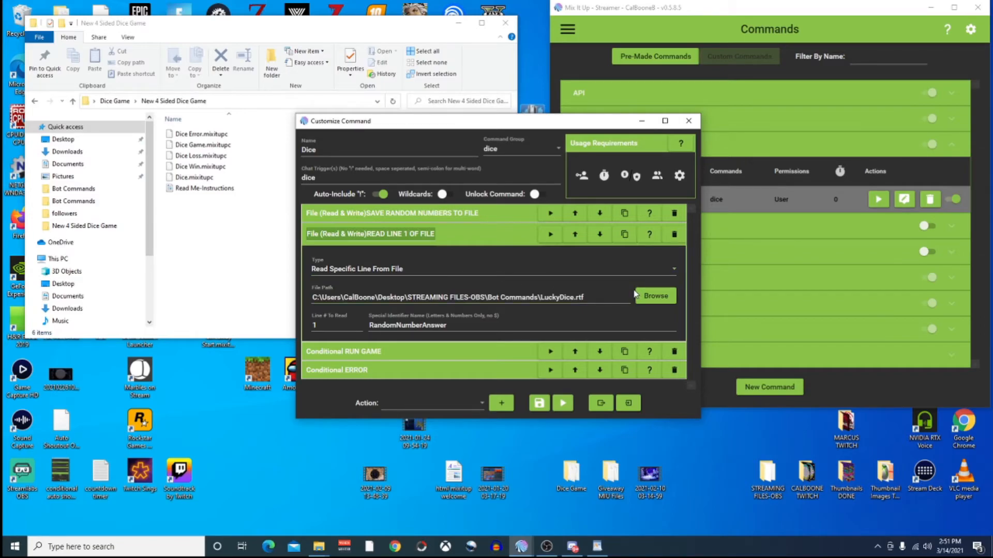
{"action": "left_click", "coordinate": [656, 296]}
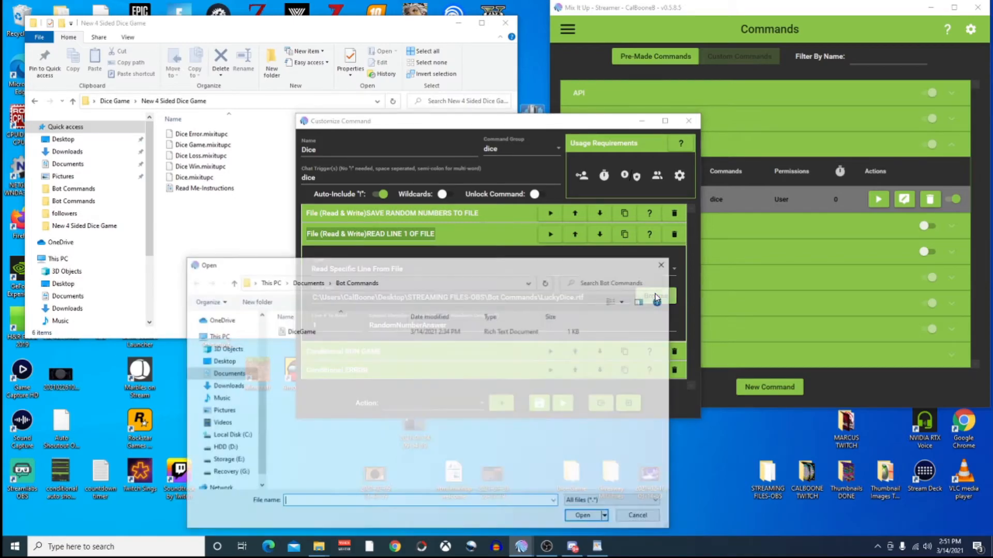
{"action": "left_click", "coordinate": [298, 333]}
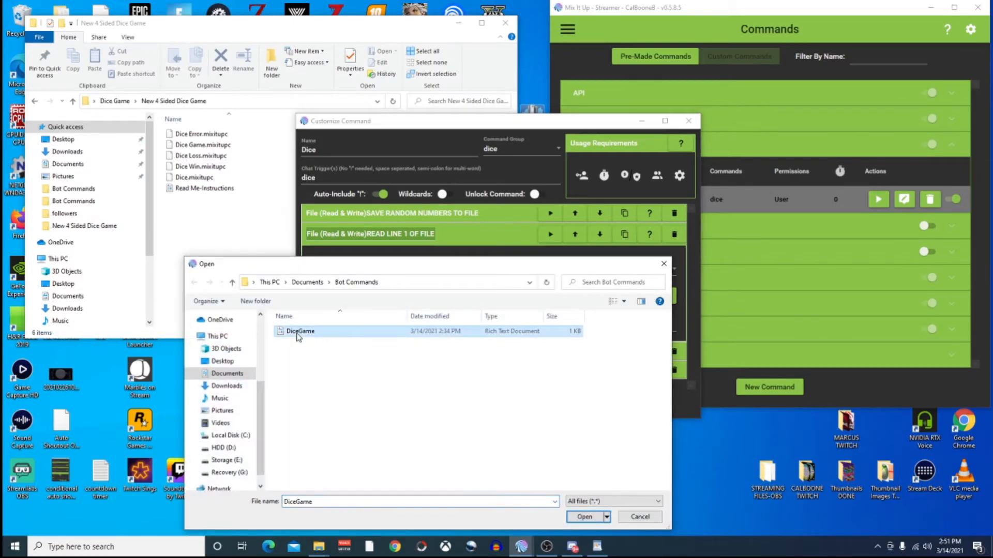
{"action": "left_click", "coordinate": [586, 517]}
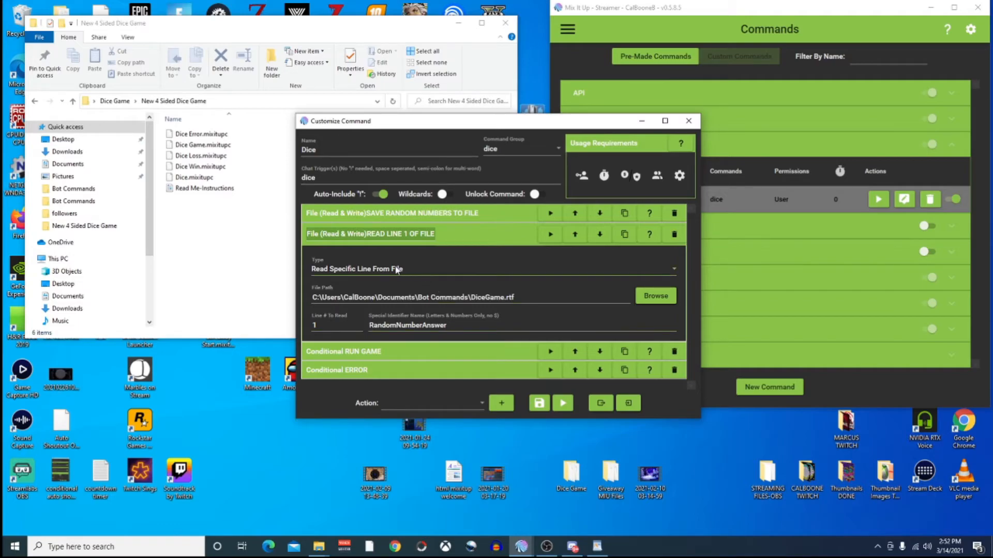
{"action": "left_click", "coordinate": [520, 235]}
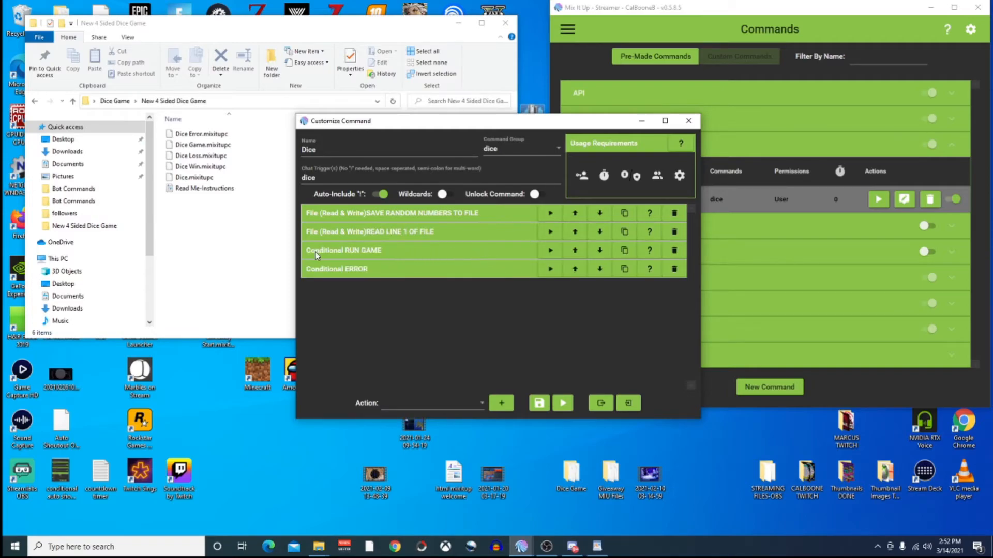
{"action": "left_click", "coordinate": [495, 258]}
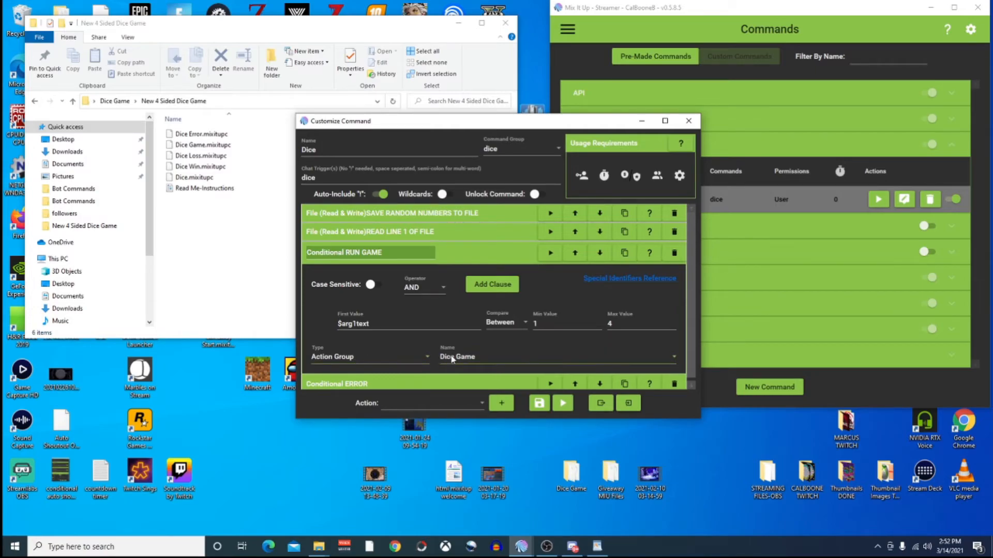
{"action": "left_click", "coordinate": [497, 355]}
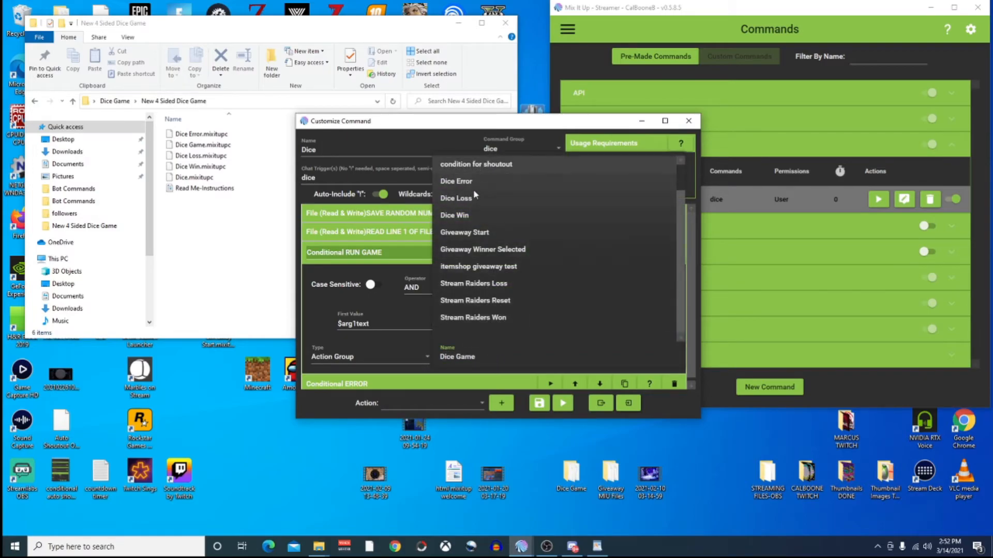
{"action": "left_click", "coordinate": [416, 340]}
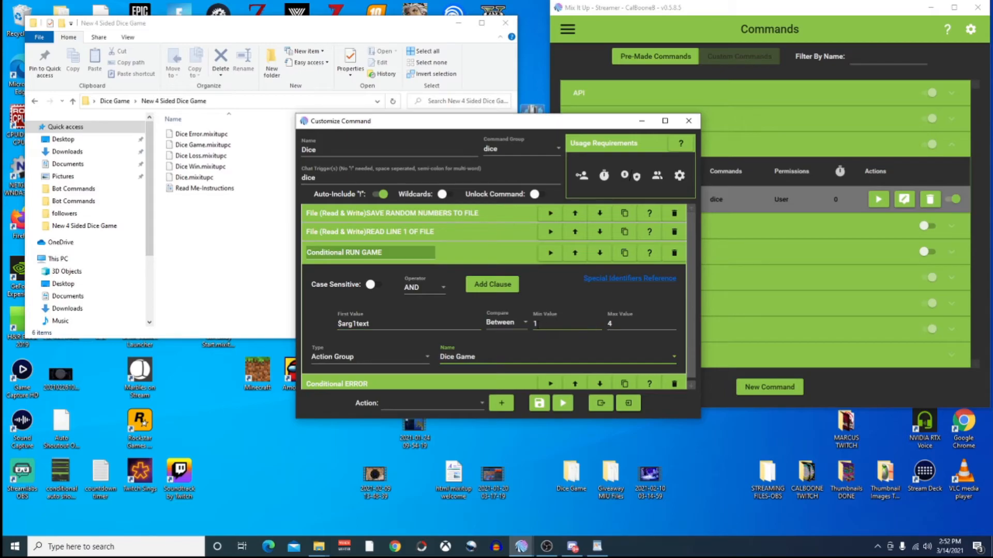
{"action": "left_click", "coordinate": [613, 324]}
{"action": "left_click_drag", "start_coordinate": [368, 324], "coordinate": [338, 324]}
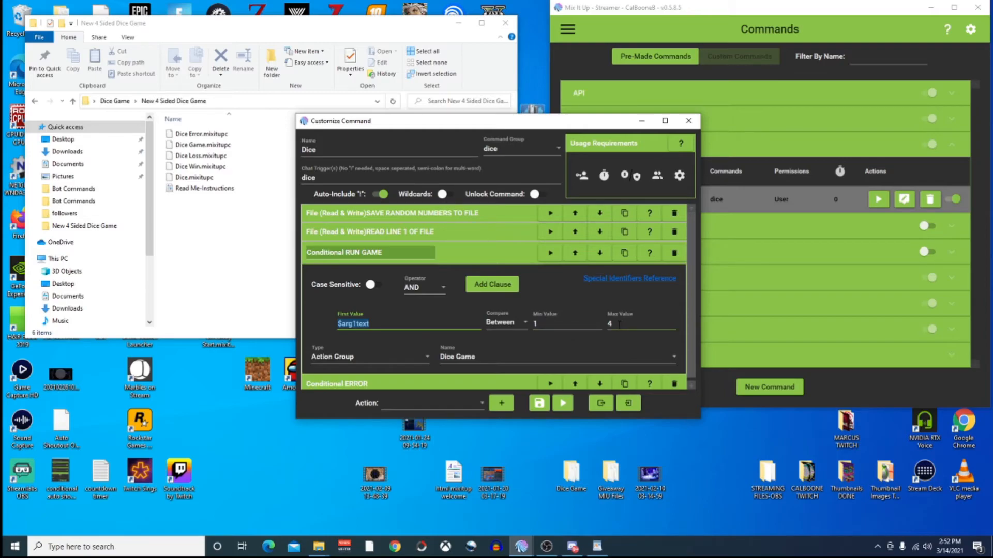
{"action": "left_click", "coordinate": [463, 253]}
{"action": "left_click", "coordinate": [462, 271]}
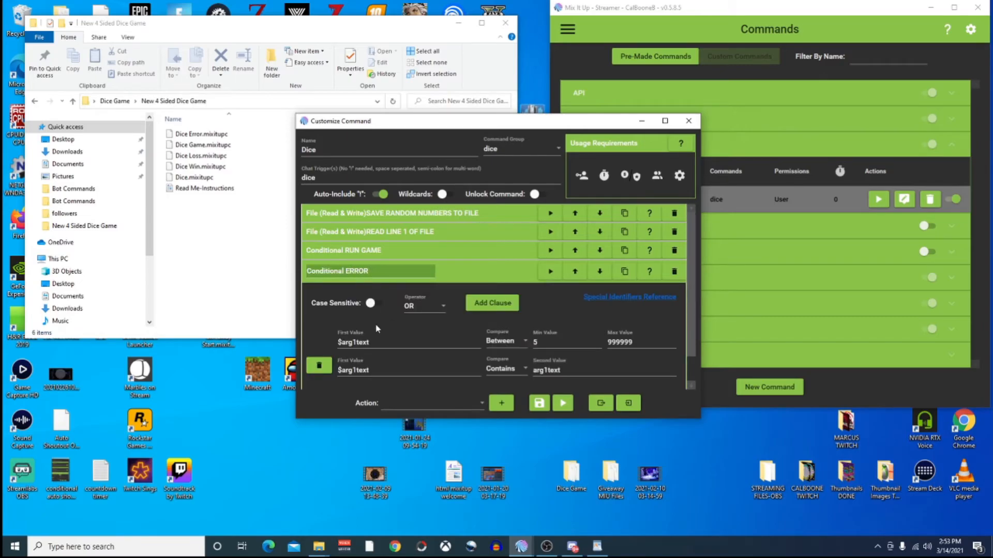
{"action": "left_click", "coordinate": [341, 344]}
{"action": "left_click", "coordinate": [563, 370]}
{"action": "scroll", "coordinate": [566, 368], "scroll_direction": "down", "scroll_amount": 2}
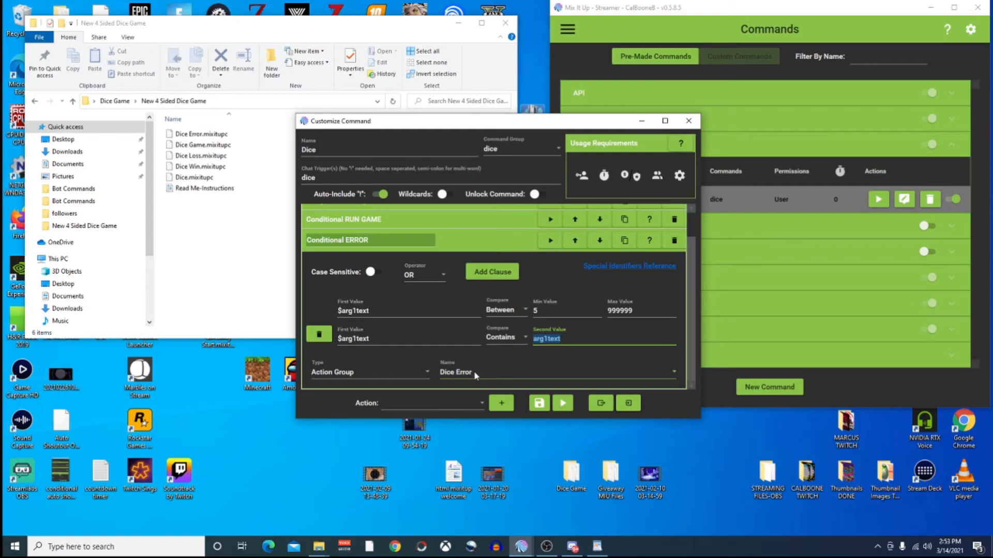
{"action": "left_click", "coordinate": [384, 373]}
{"action": "left_click", "coordinate": [384, 372]}
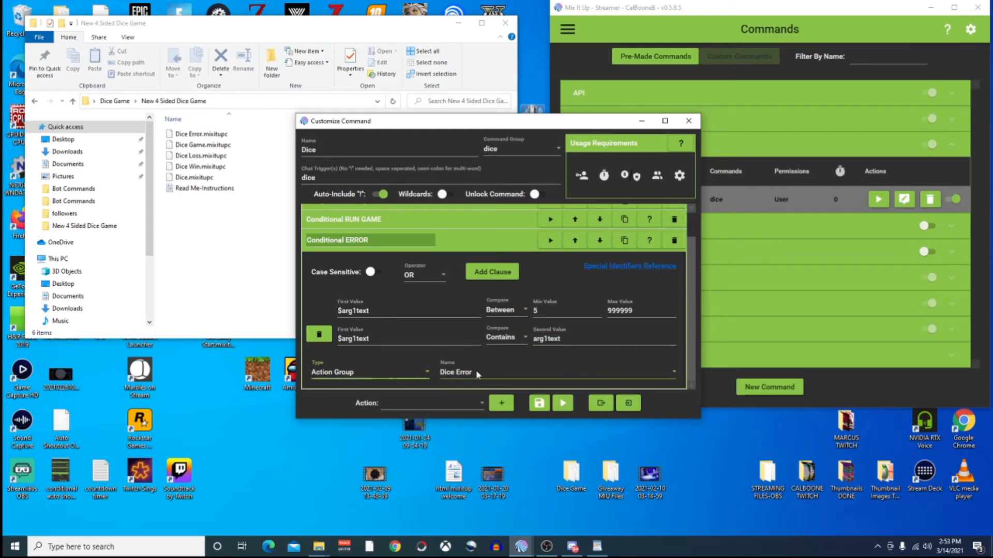
{"action": "left_click", "coordinate": [489, 370]}
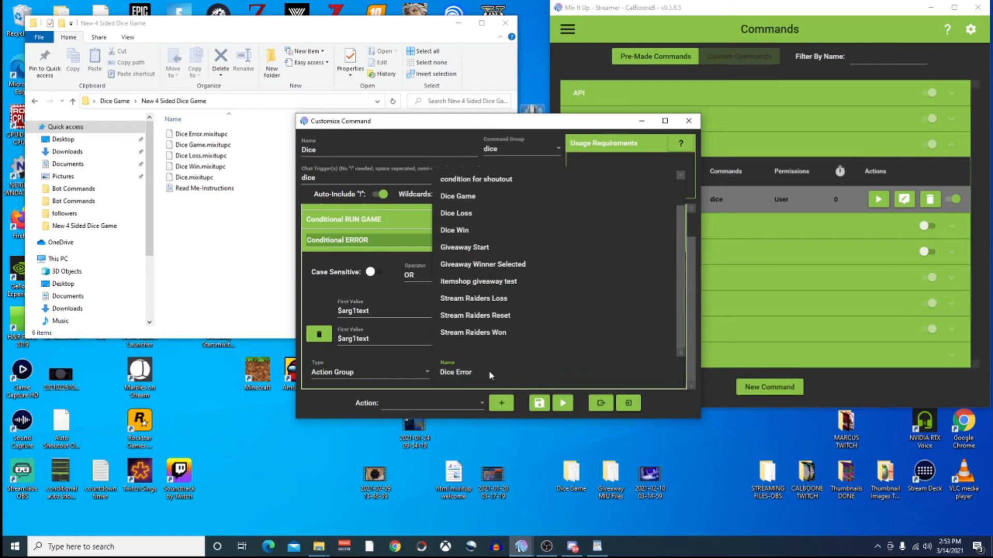
{"action": "left_click", "coordinate": [479, 370]}
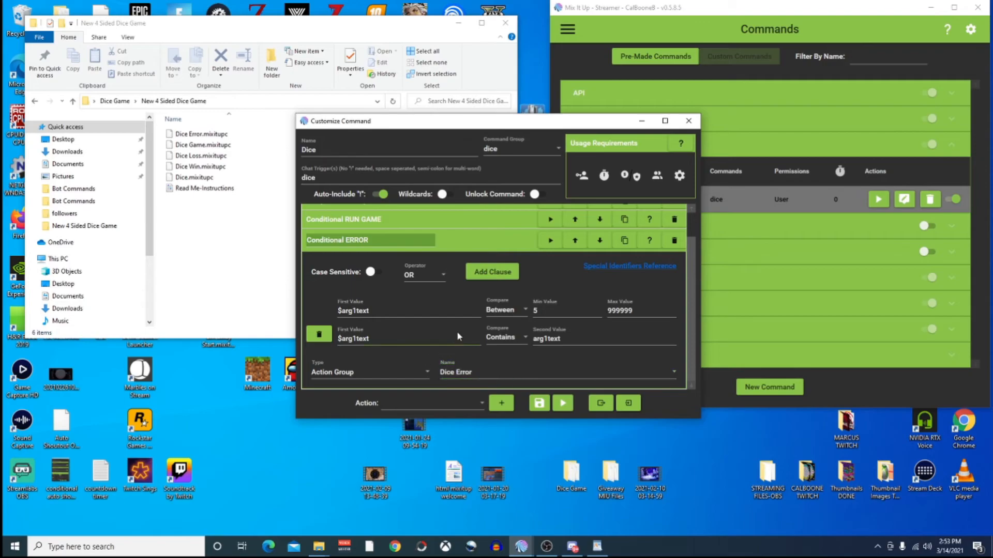
{"action": "left_click", "coordinate": [487, 239]}
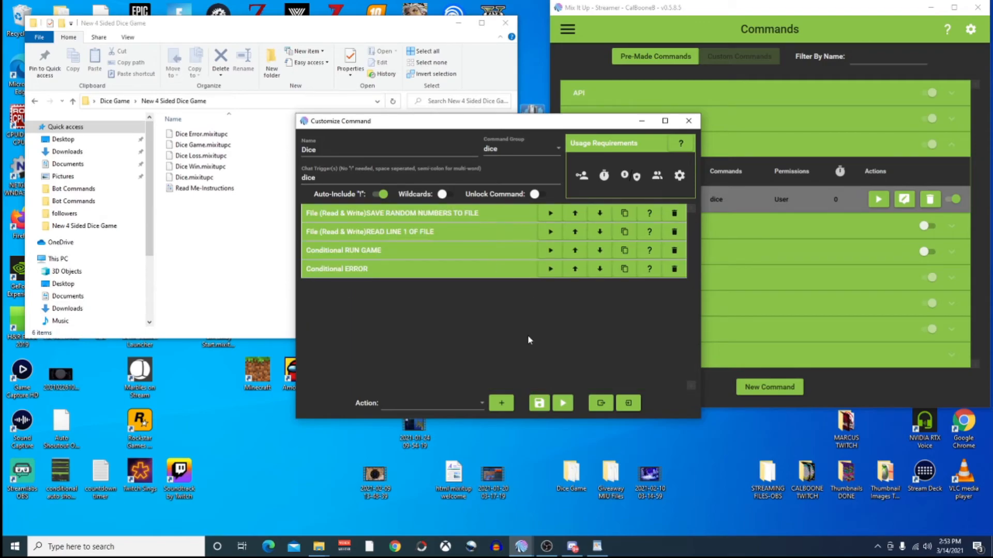
Save the Dice command and close the Customize Command window.
{"action": "left_click", "coordinate": [540, 407]}
{"action": "left_click", "coordinate": [688, 121]}
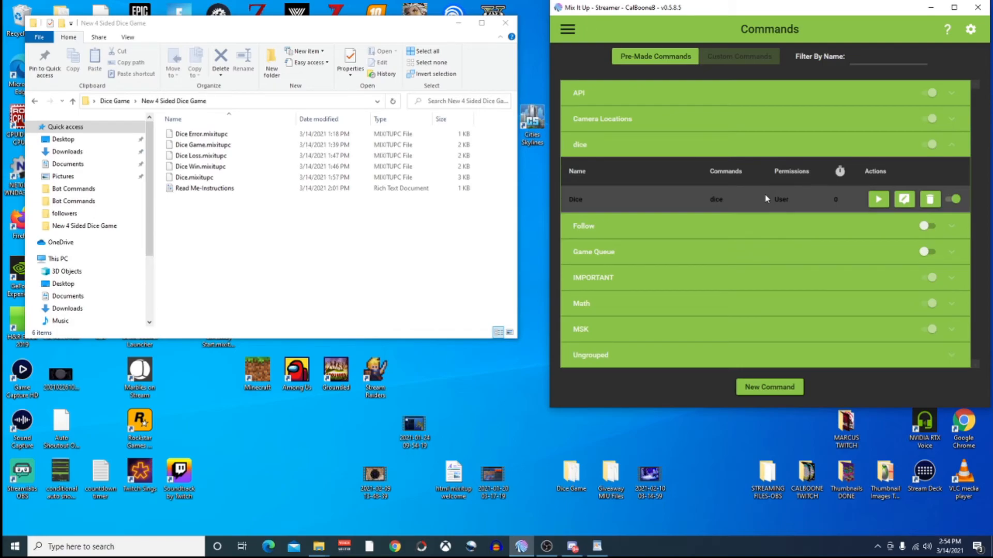
On the Chat page, send dice 3 and a bare dice message to test the command.
{"action": "left_click", "coordinate": [567, 30]}
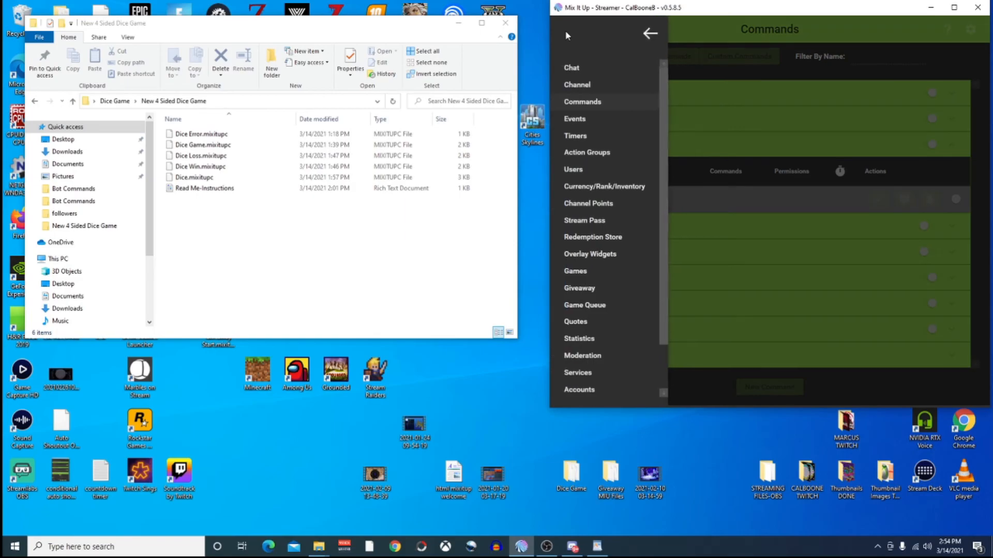
{"action": "left_click", "coordinate": [571, 68]}
{"action": "left_click", "coordinate": [630, 389]}
{"action": "type", "text": "dice 3"}
{"action": "key", "text": "Return"}
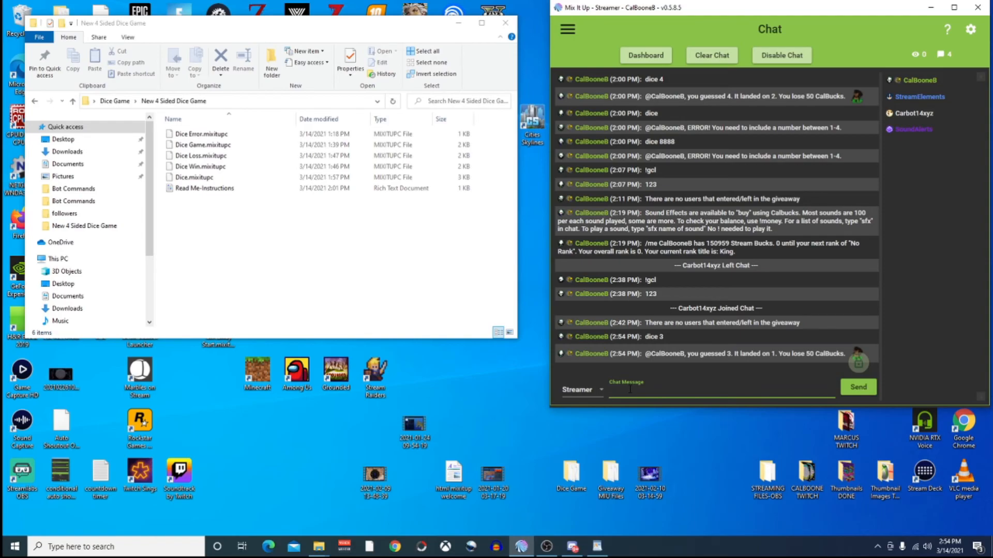
{"action": "type", "text": "dice"}
{"action": "key", "text": "Return"}
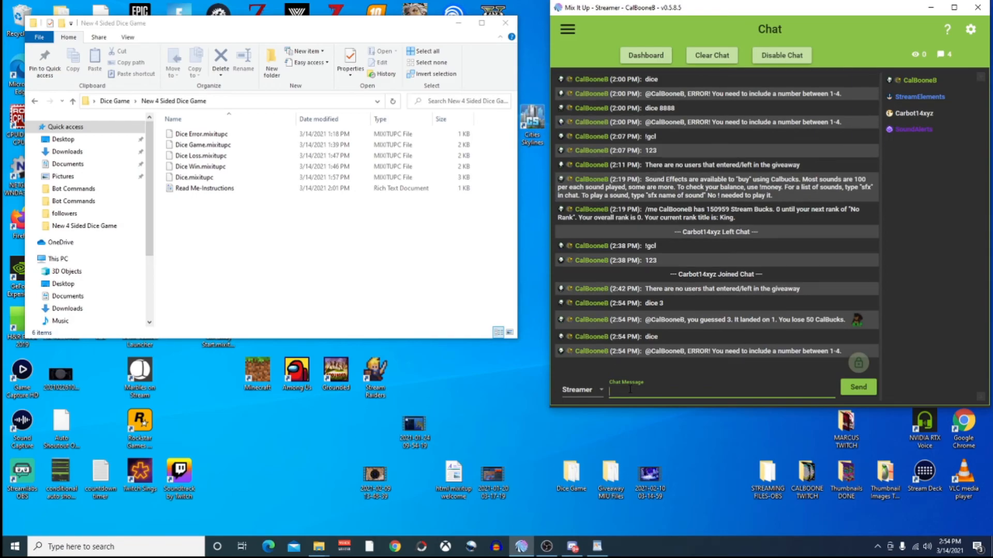
Send dice 999 to trigger the 1-4 error, then send dice 2 twice as guesses.
{"action": "type", "text": "dice 999"}
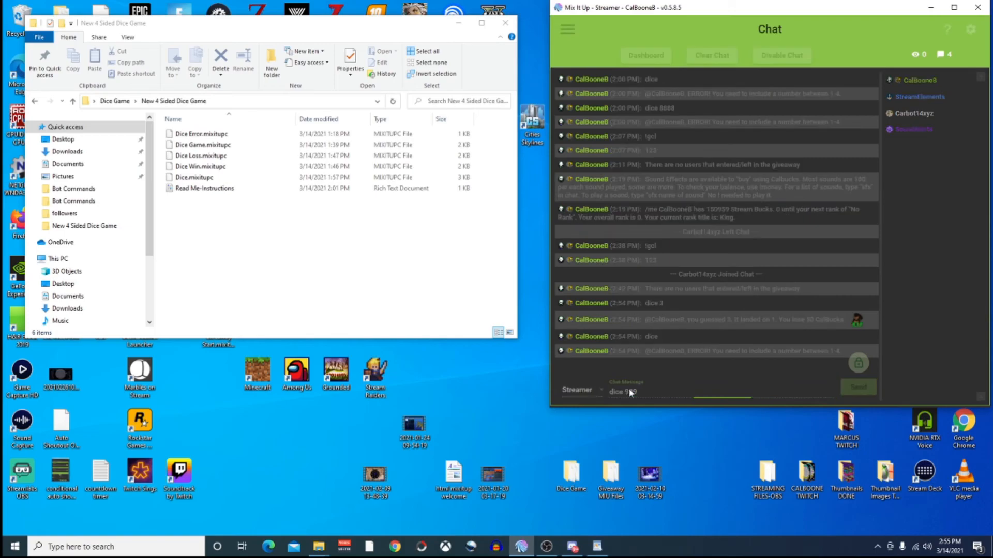
{"action": "key", "text": "Return"}
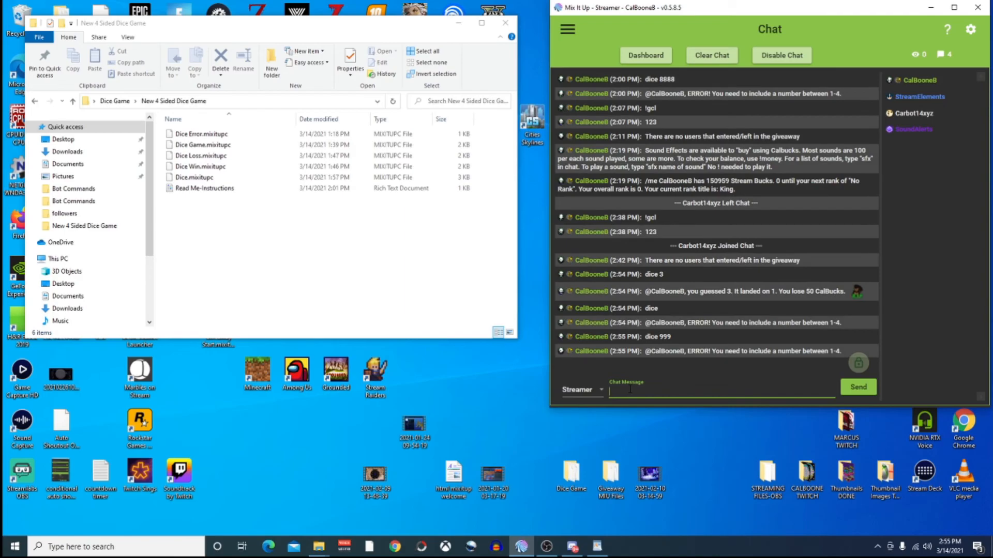
{"action": "type", "text": "die"}
{"action": "type", "text": "e 2"}
{"action": "key", "text": "Return"}
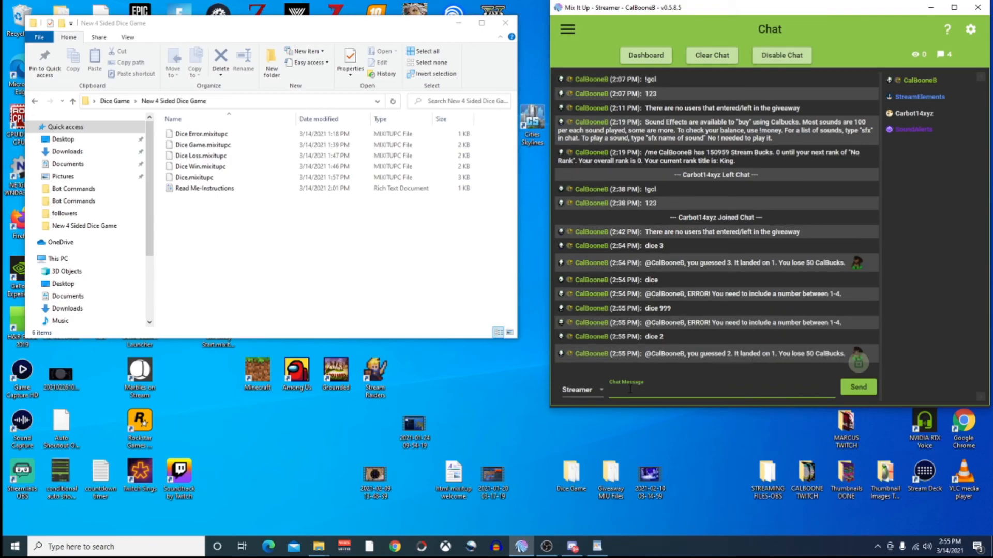
{"action": "key", "text": "Up"}
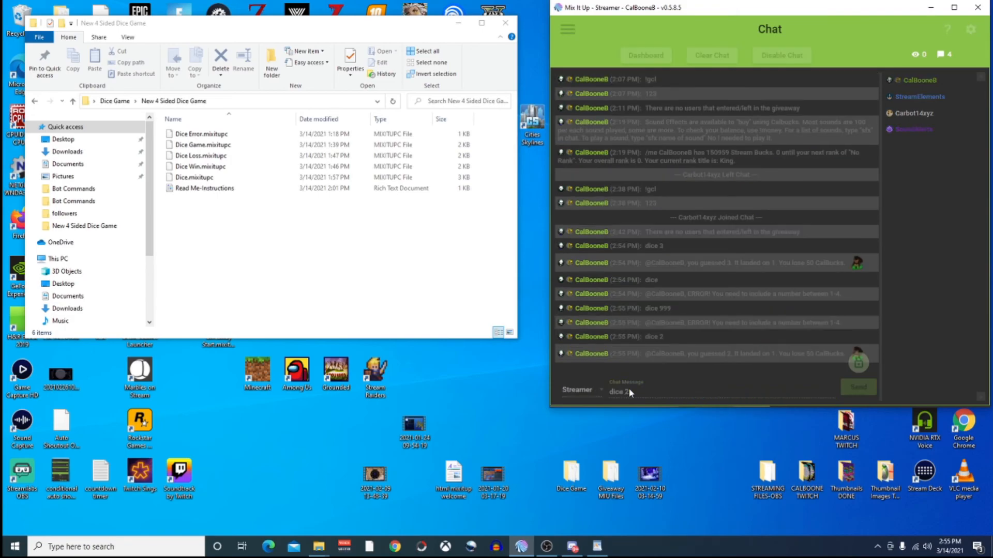
{"action": "key", "text": "Return"}
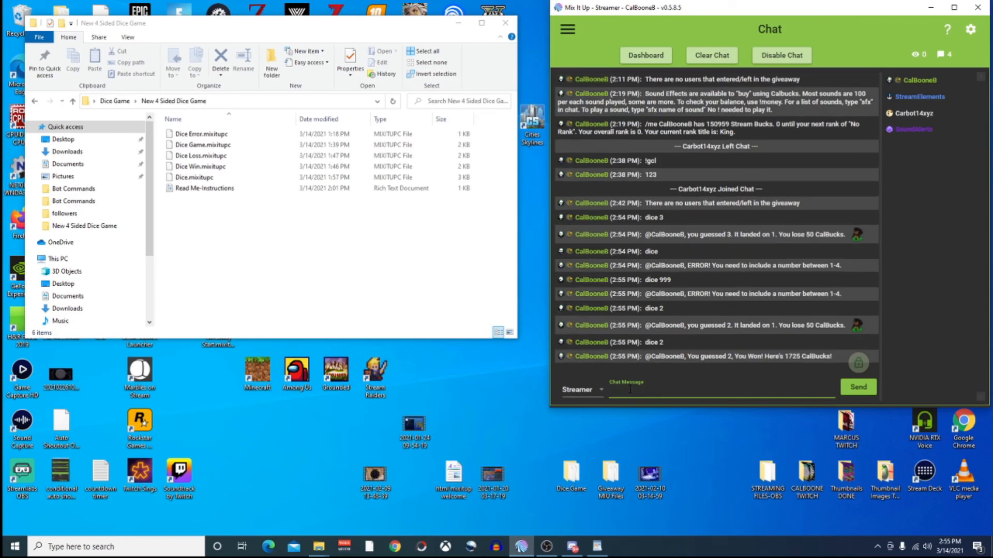